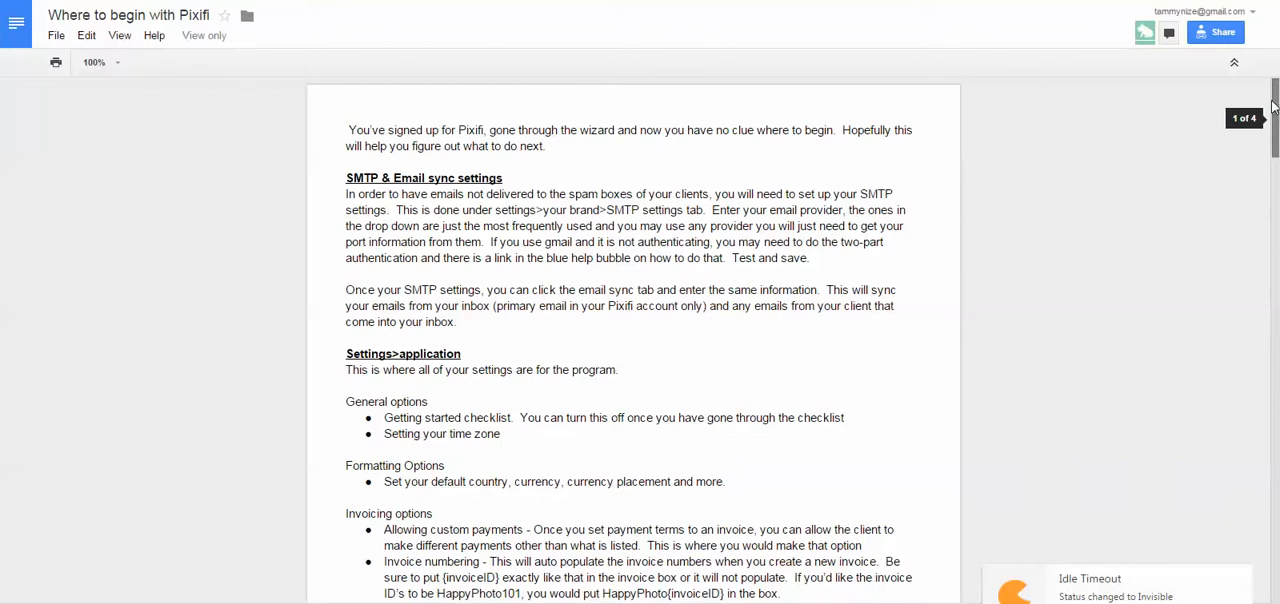
Read through the Pixifi getting-started guide down to the Leads notes on referrers, statuses and lead reminders.
drag(1273, 107, 1275, 135)
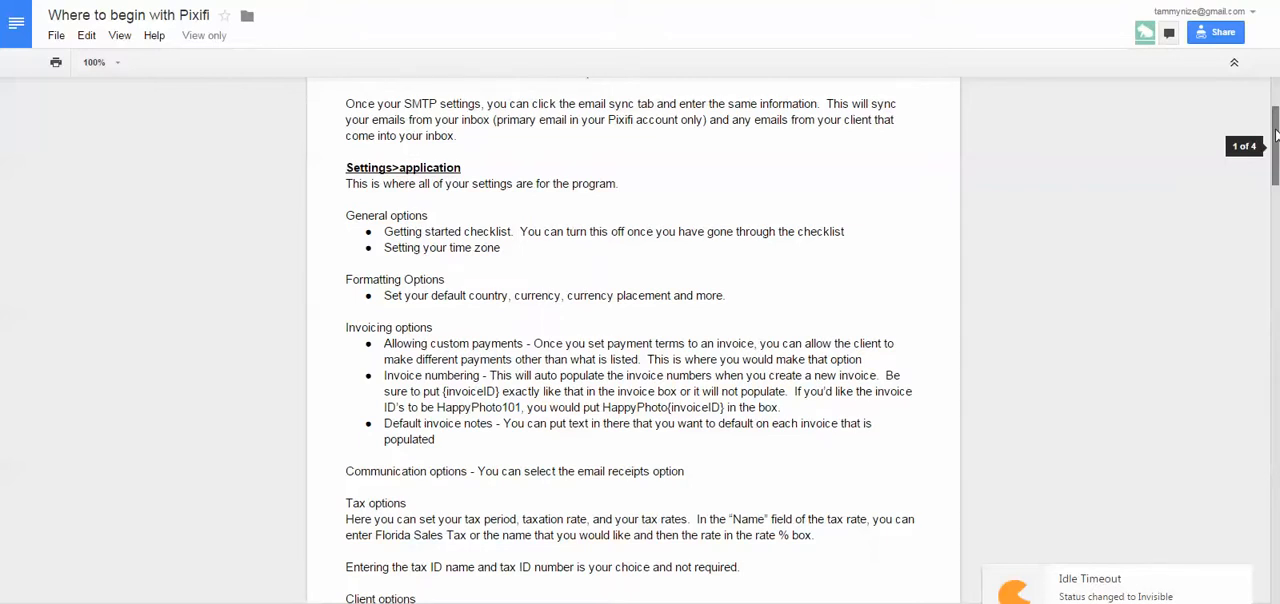
drag(1275, 135, 1275, 295)
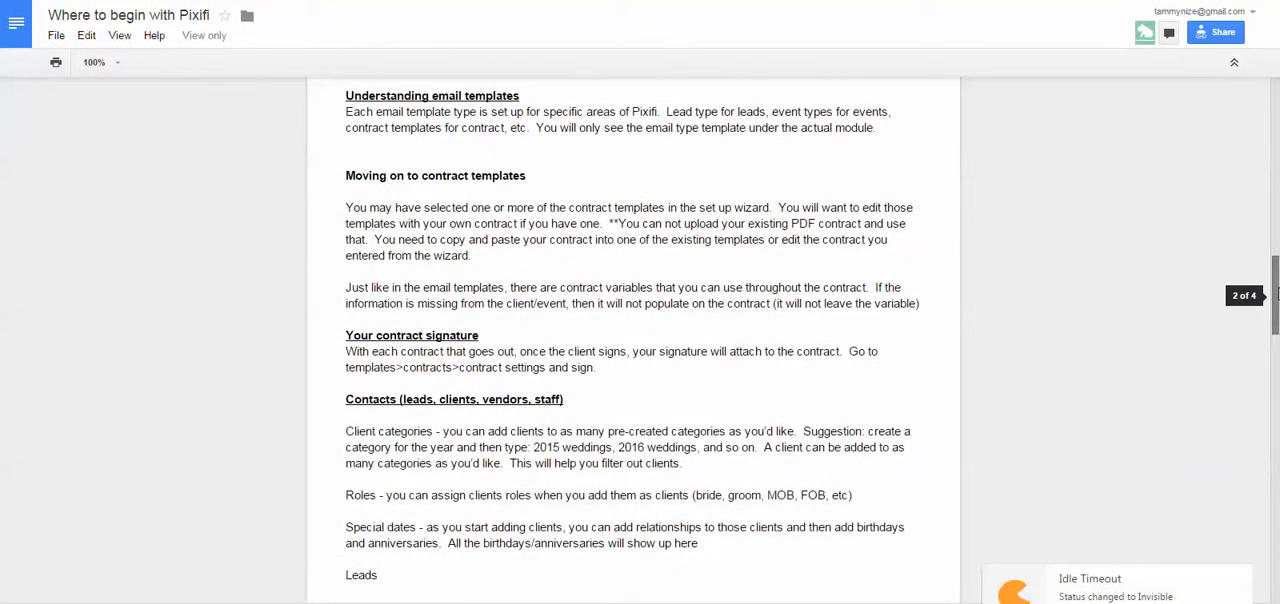
drag(1275, 295, 1275, 311)
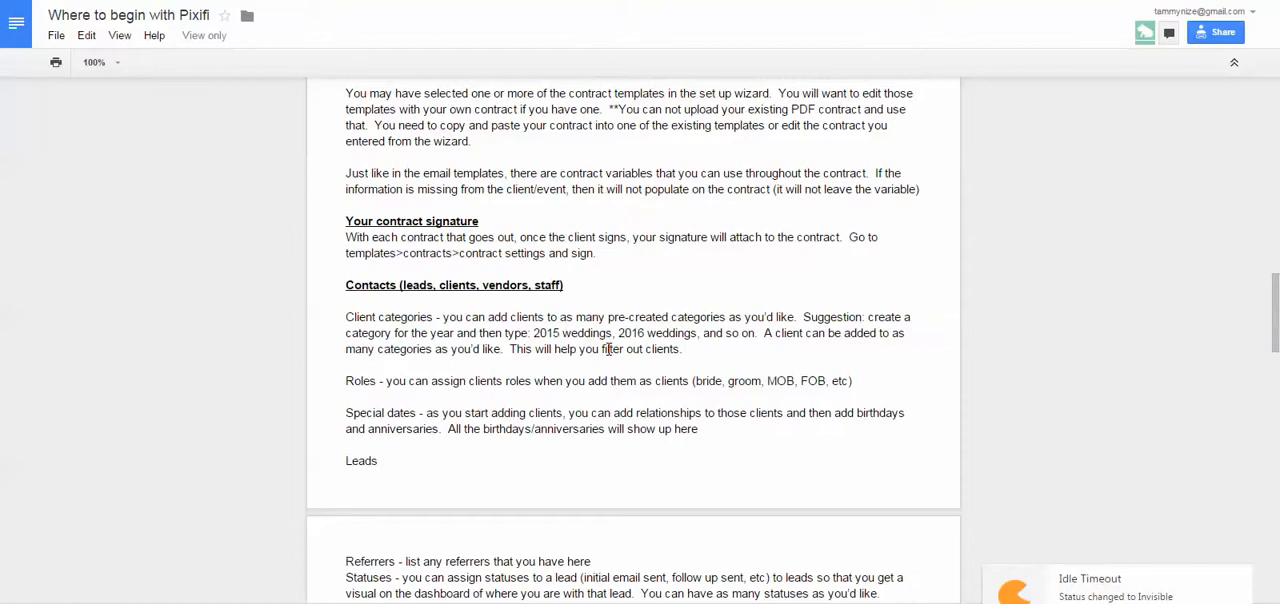
drag(1275, 310, 1275, 343)
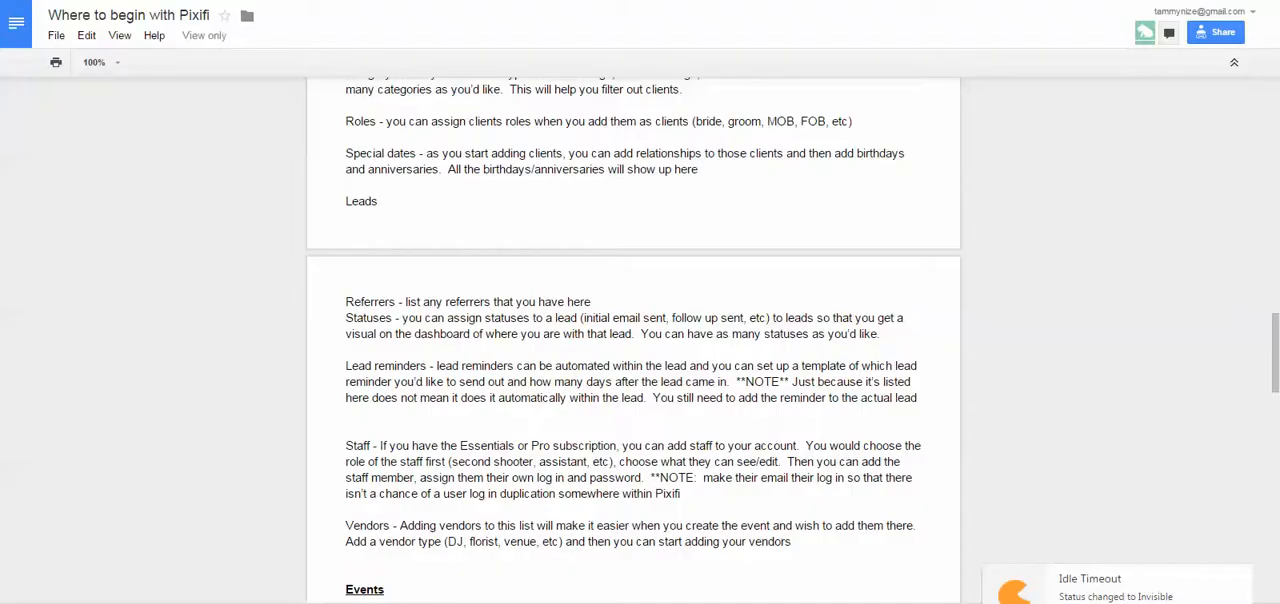
Switch to Pixifi, open the form for adding a new lead and look through the available lead types.
key(ctrl+Tab)
mouse_move(146, 197)
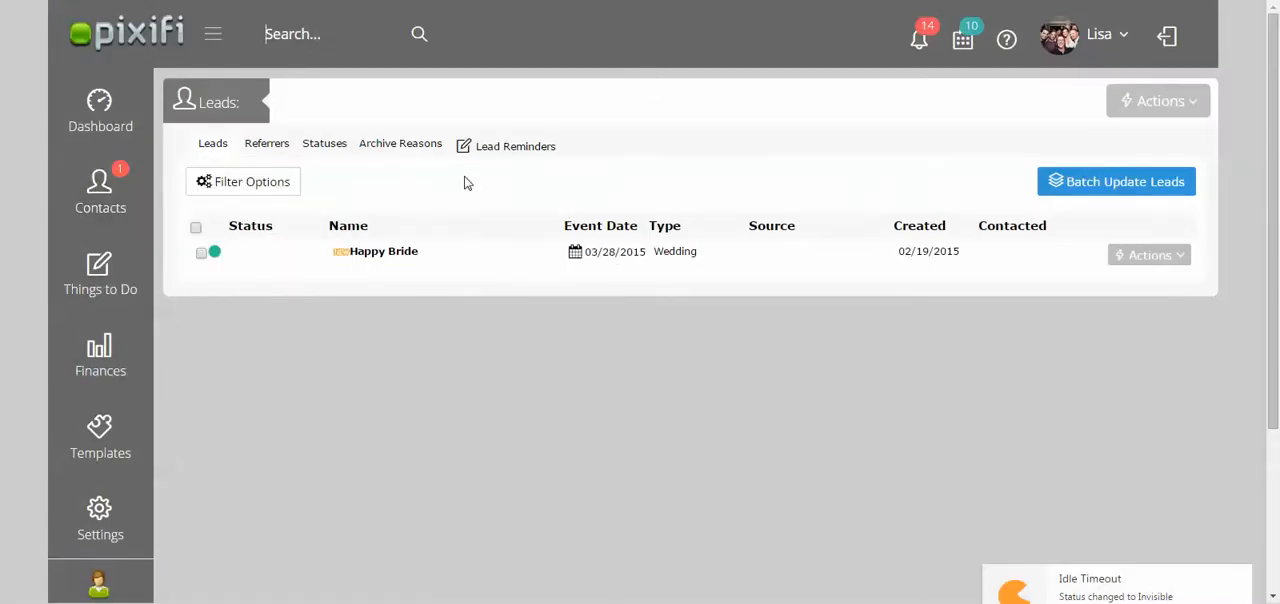
click(1200, 100)
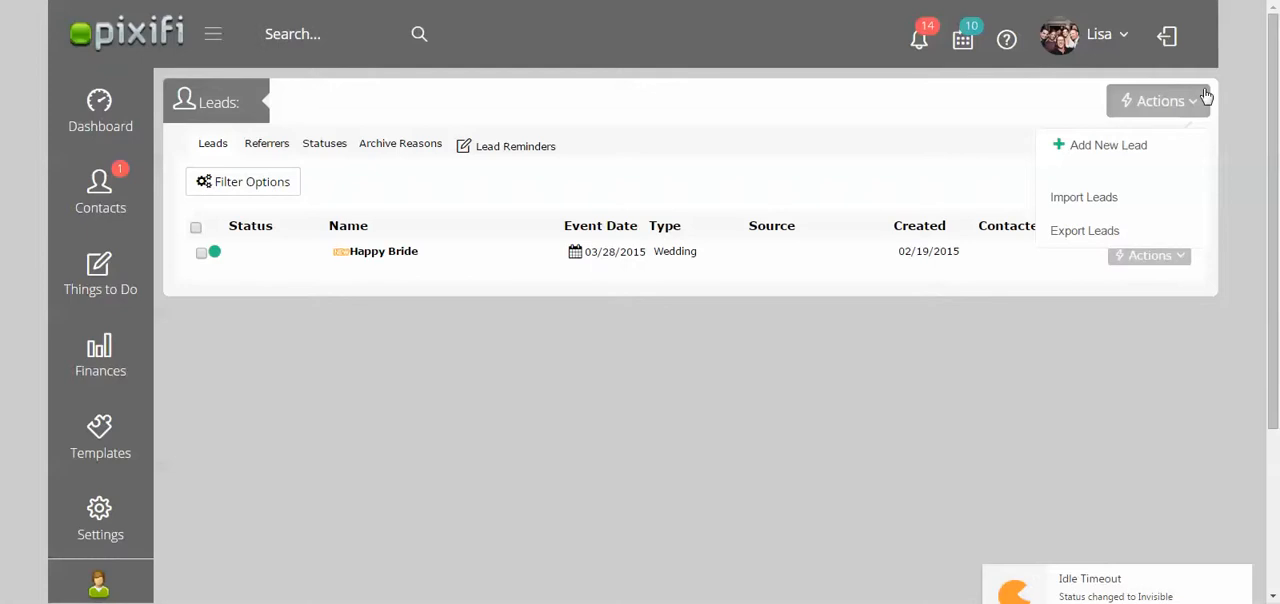
click(1108, 143)
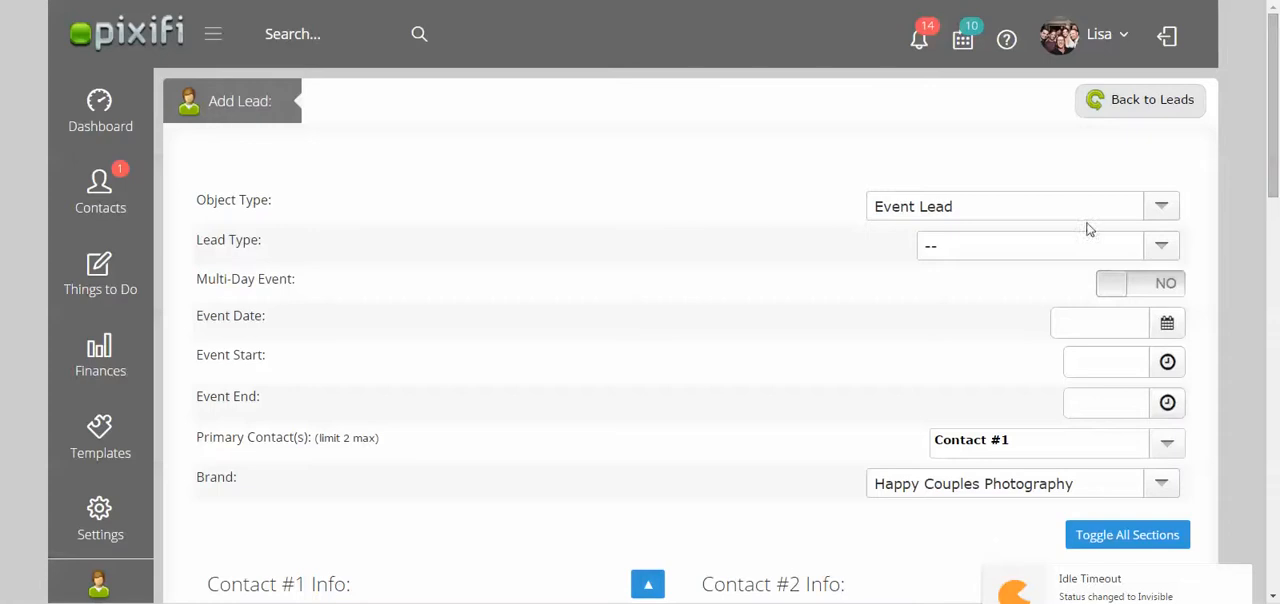
click(1025, 258)
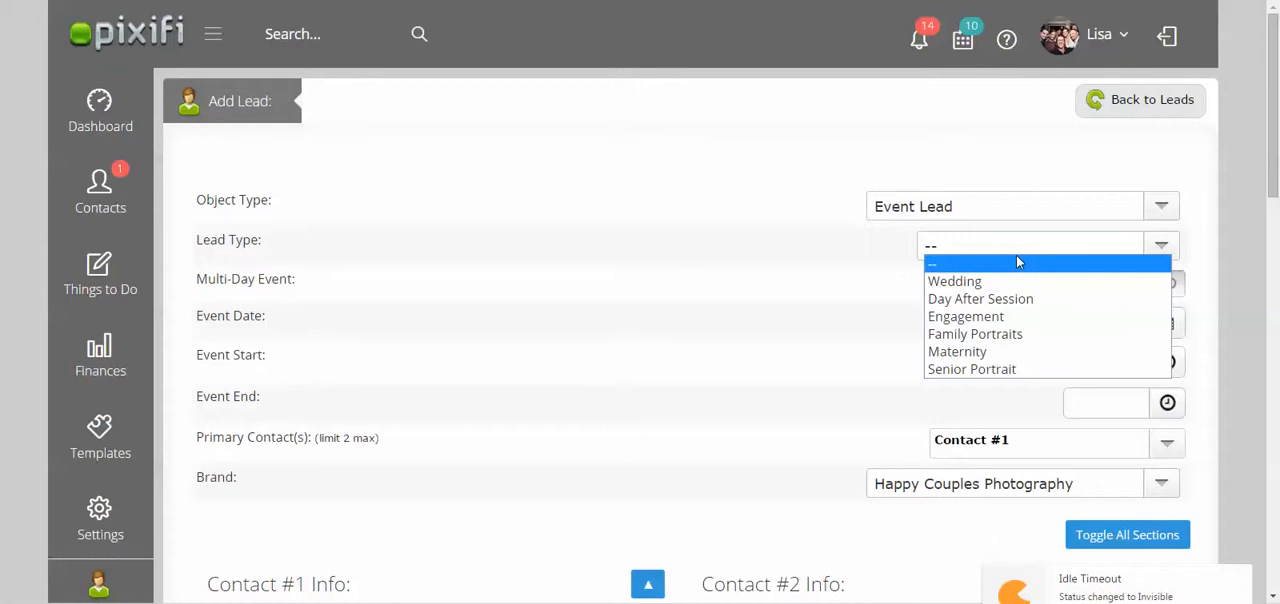
click(735, 304)
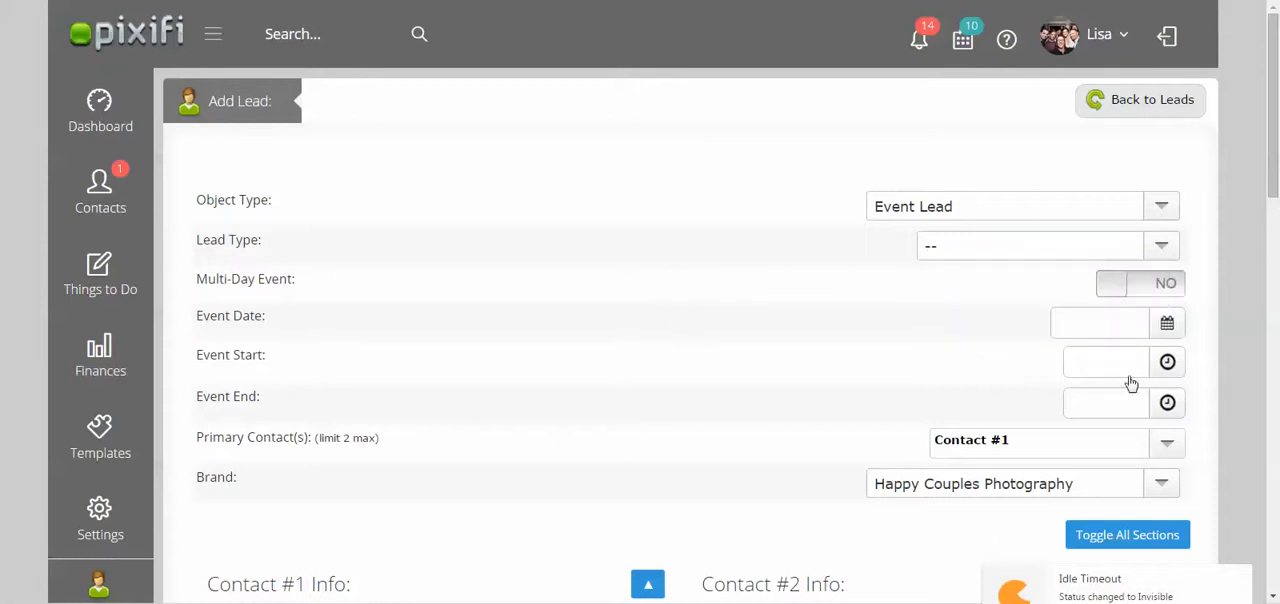
Review the new lead form from the event date fields down to Referred By, and check the Google Docs guide's referrer notes.
scroll(1276, 200, down, 1)
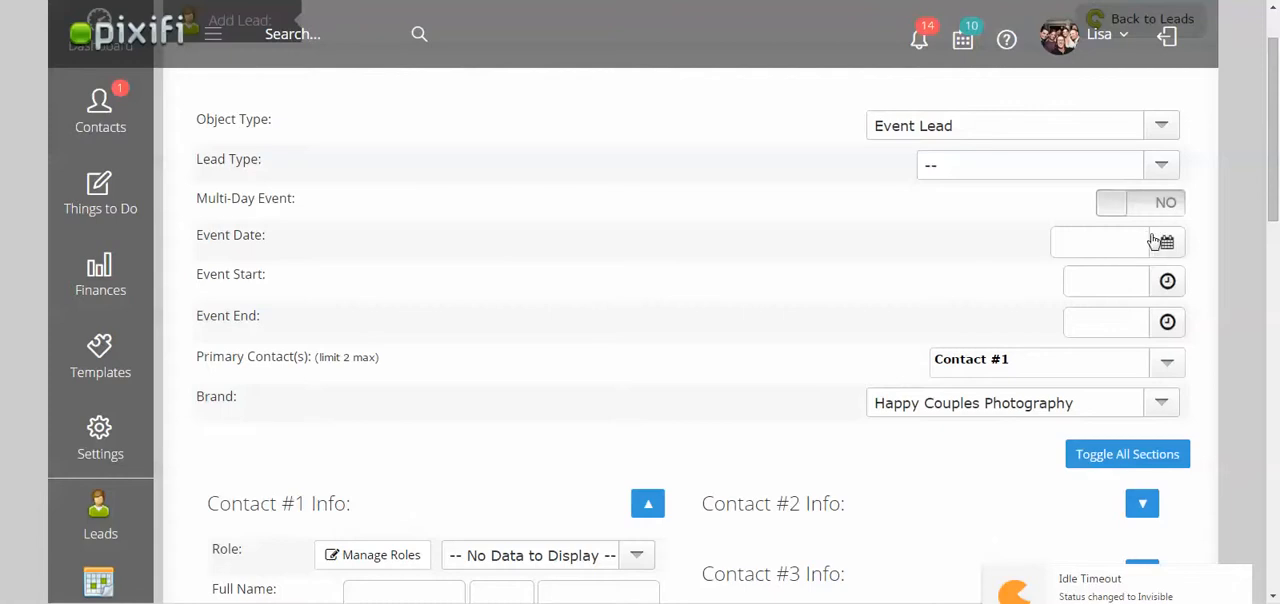
drag(1268, 198, 1274, 247)
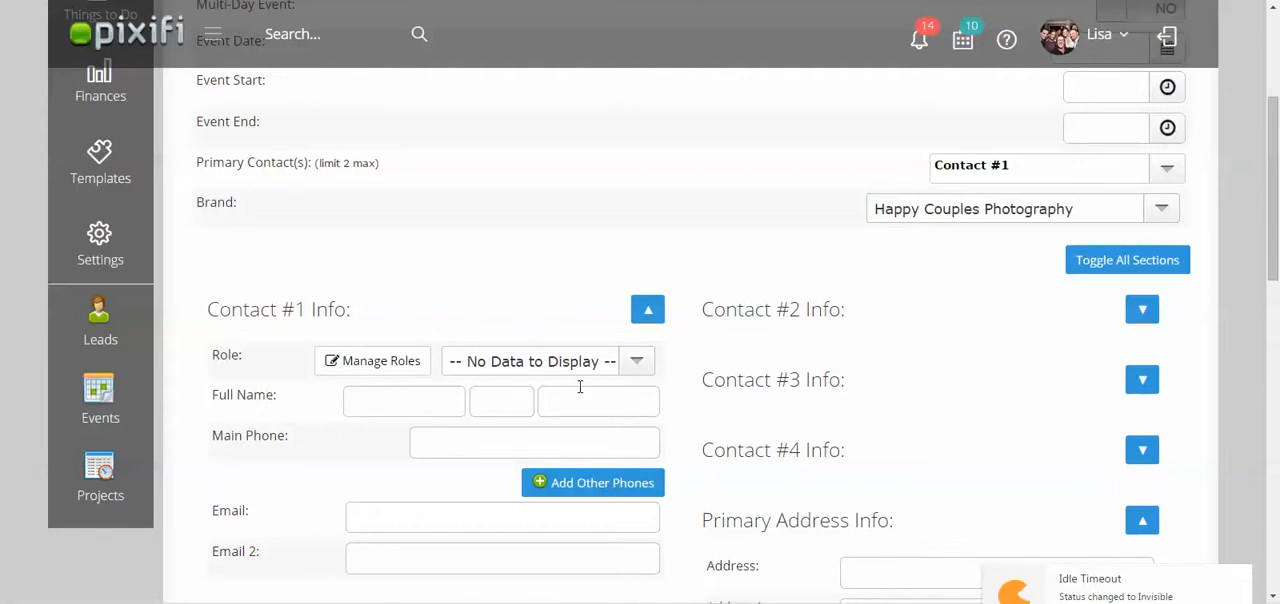
drag(1273, 184, 1272, 444)
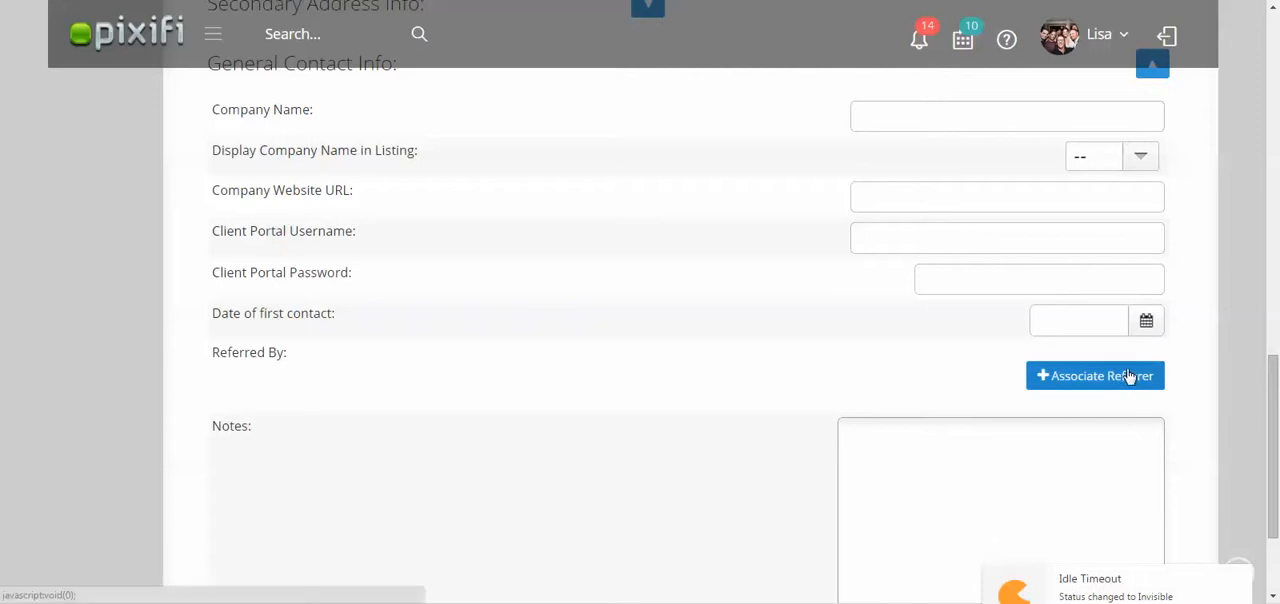
click(400, 1)
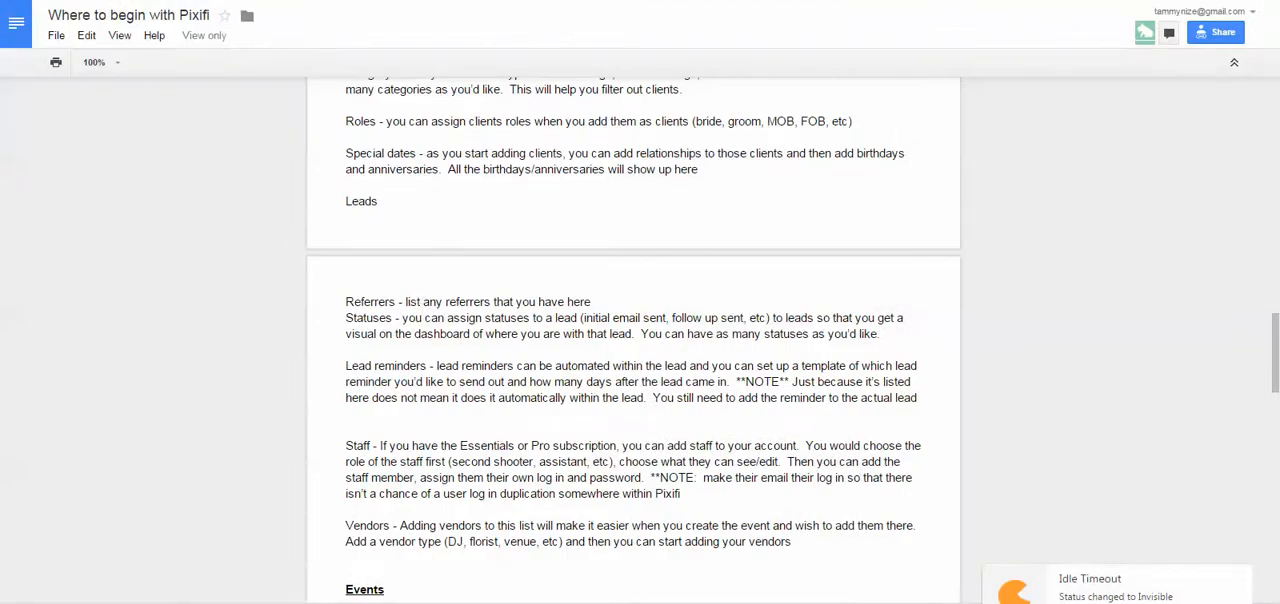
Return to the Pixifi lead form, show the options for associating a referrer and go to the referrer management page.
click(915, 1)
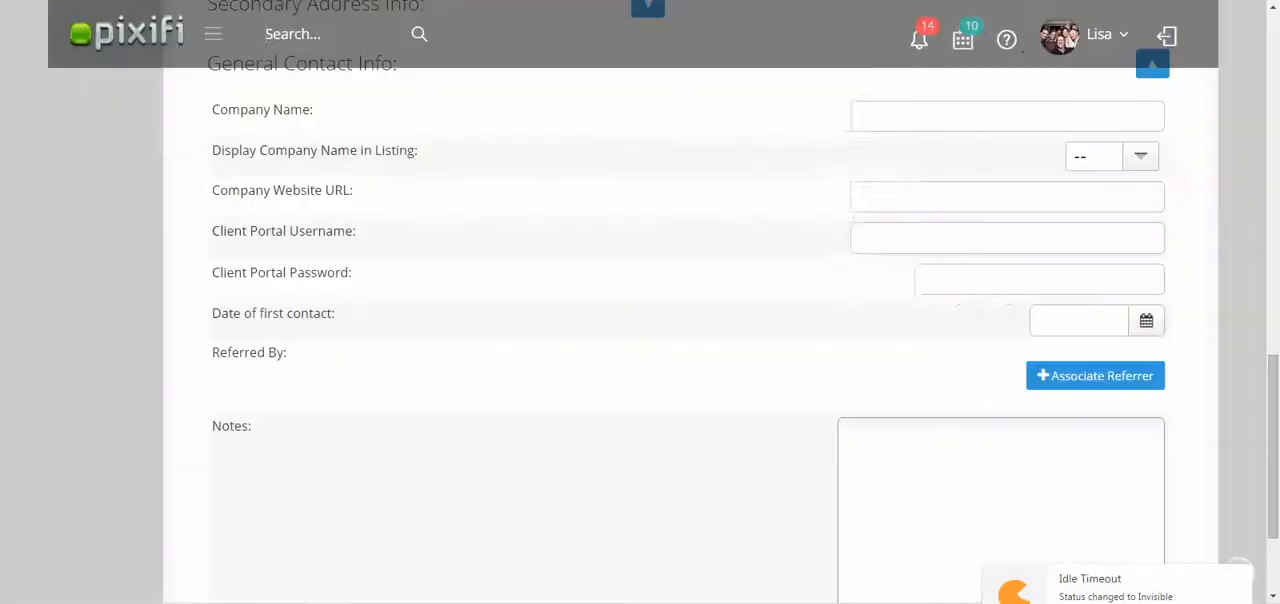
click(1052, 378)
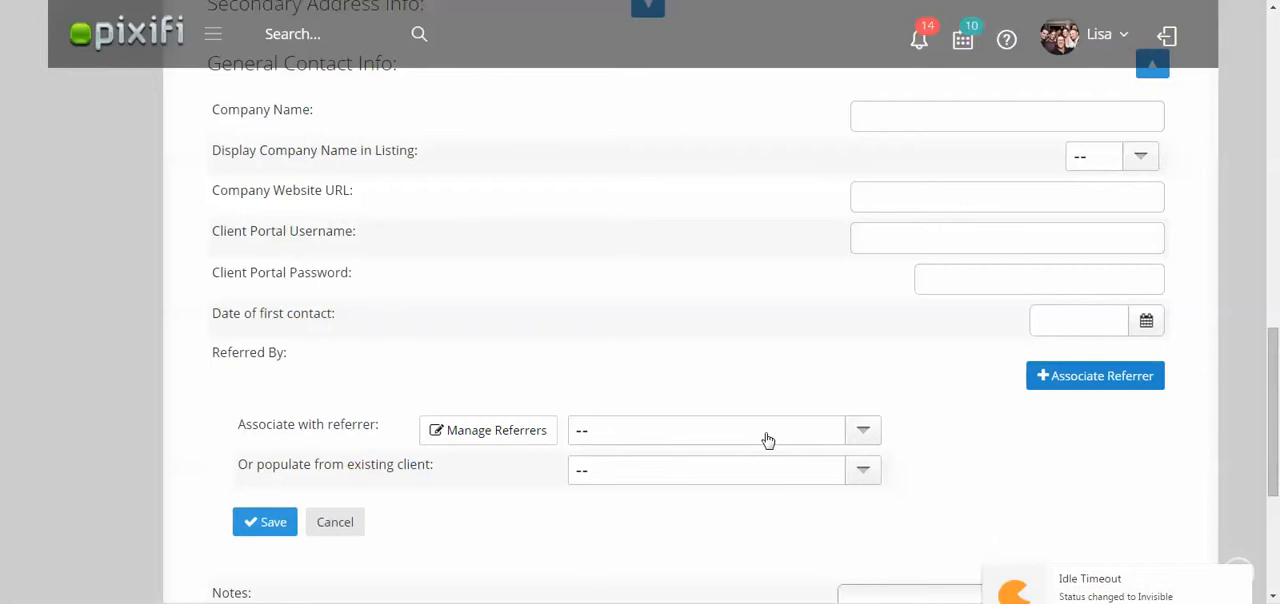
click(510, 432)
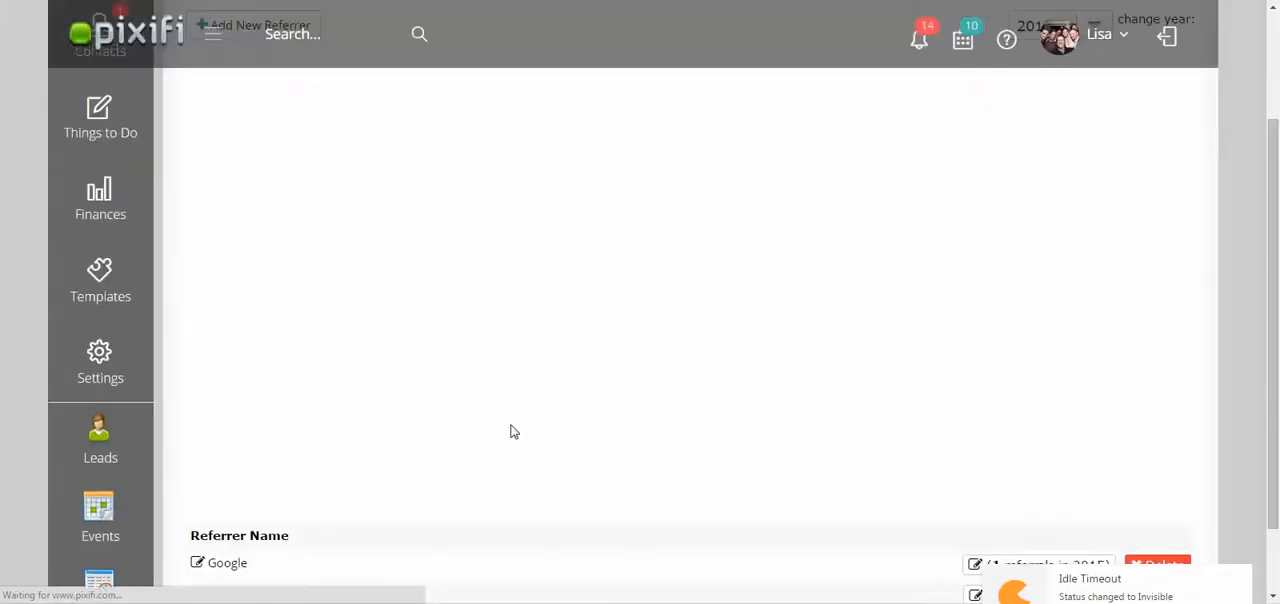
Review the list of referrers and display the referral charts for 2014.
drag(1276, 254, 1277, 147)
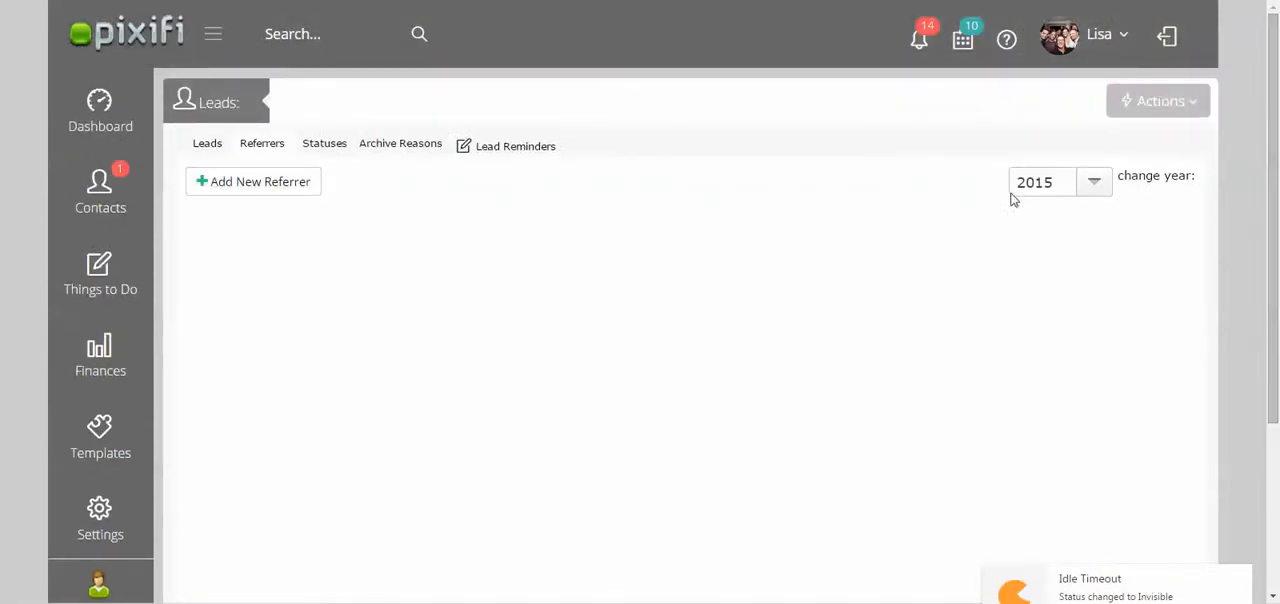
scroll(690, 330, down, 3)
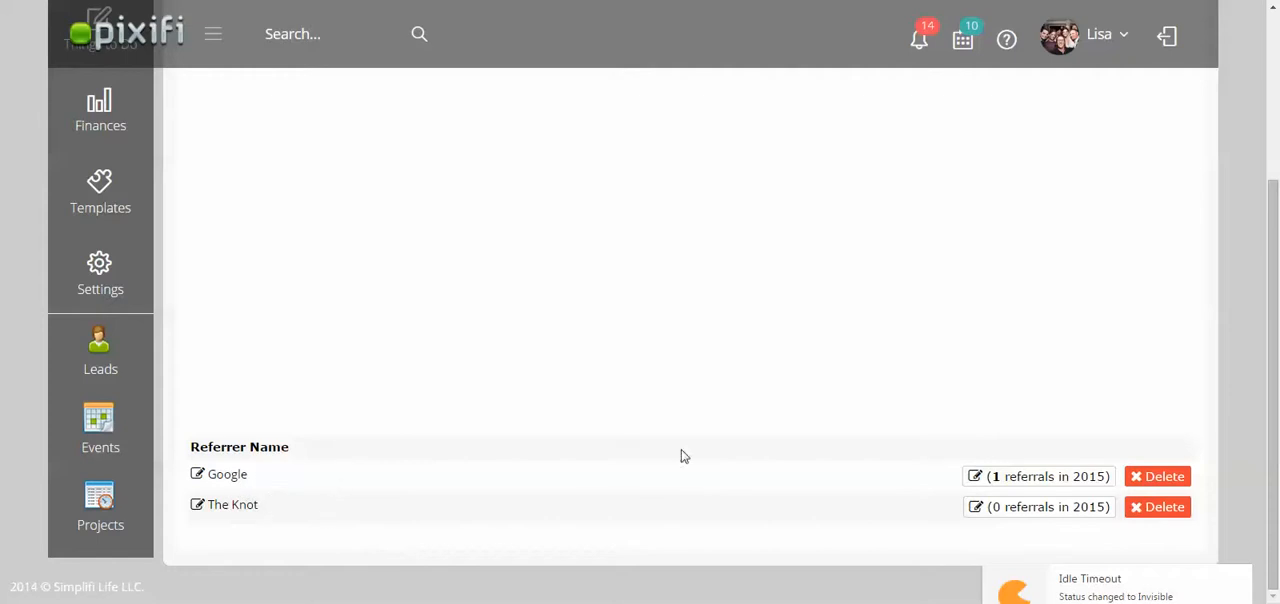
drag(1277, 358, 1277, 215)
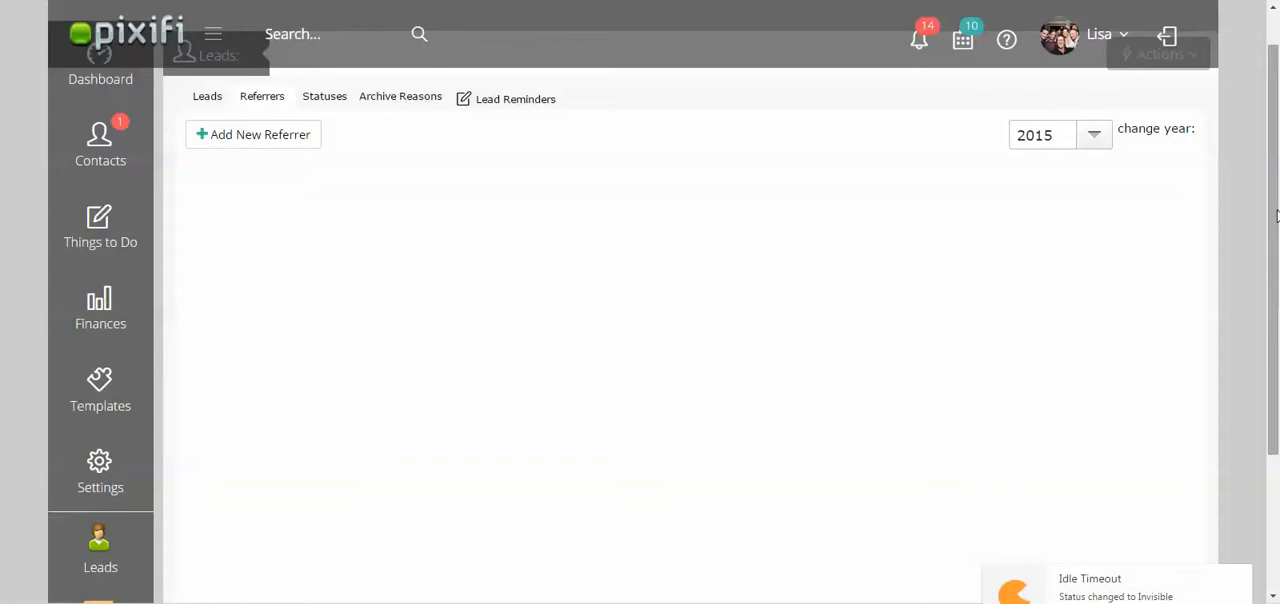
click(1094, 140)
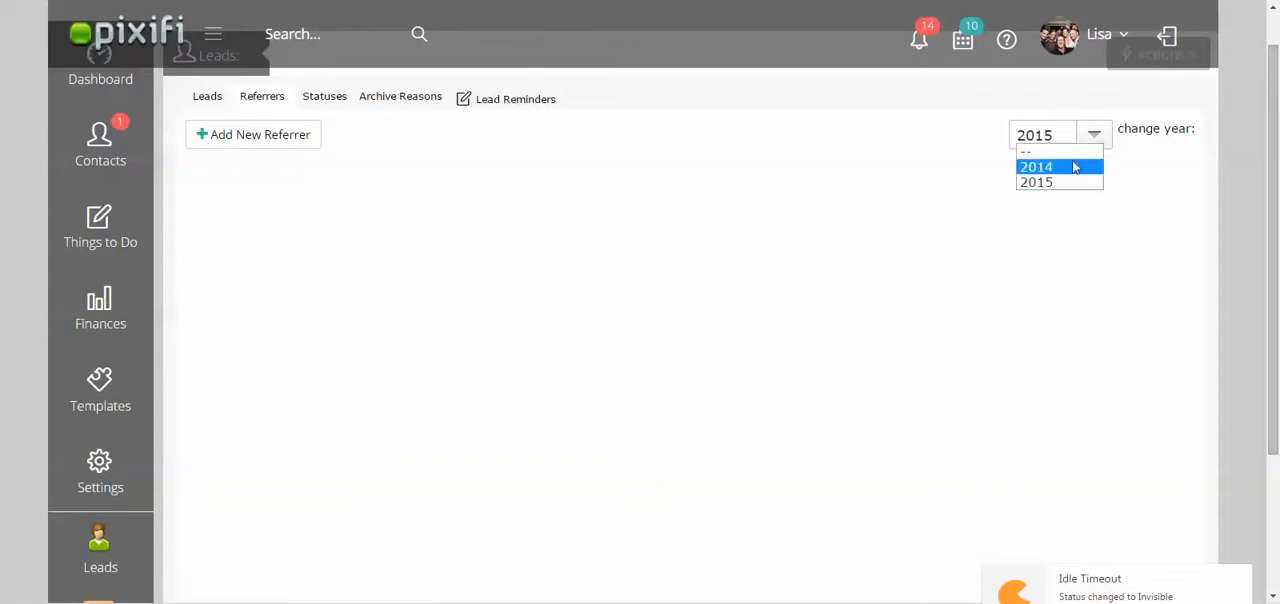
click(1075, 167)
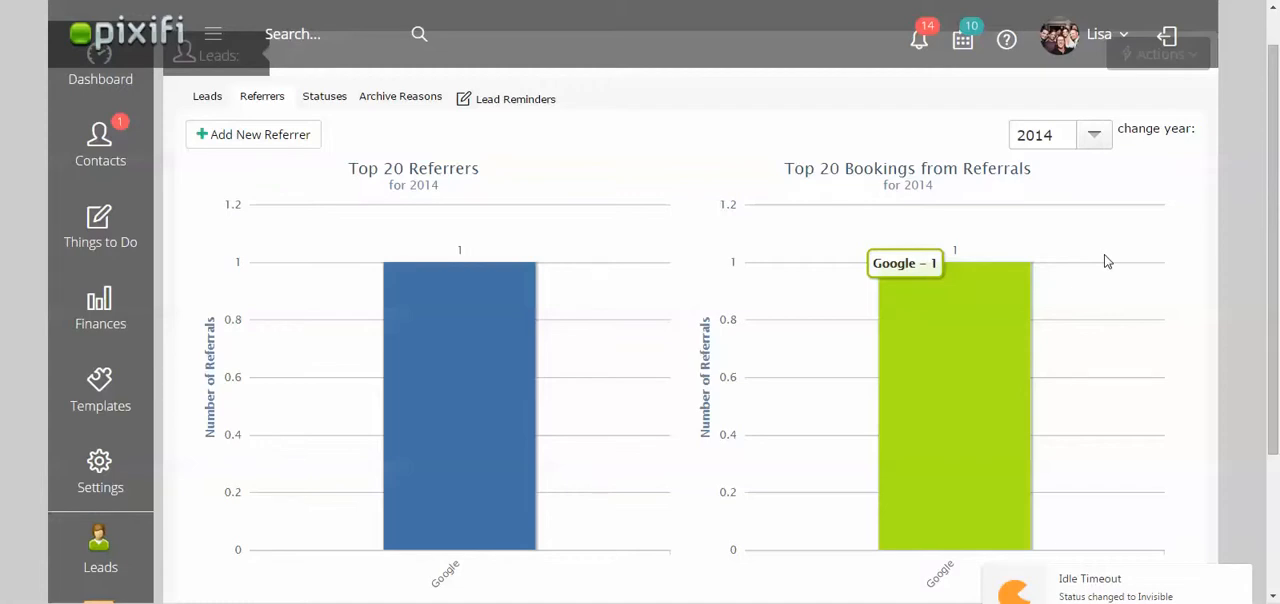
Go back to the Leads list, open the wedding lead's record and display its status choices.
click(215, 0)
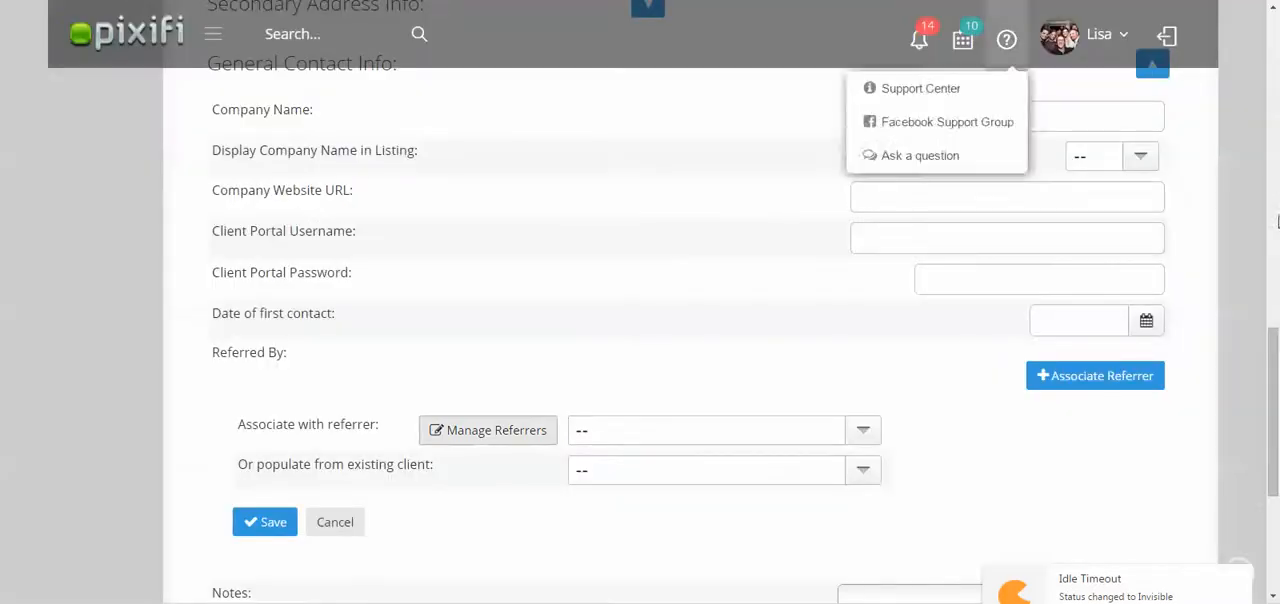
drag(1274, 365, 1275, 79)
mouse_move(84, 140)
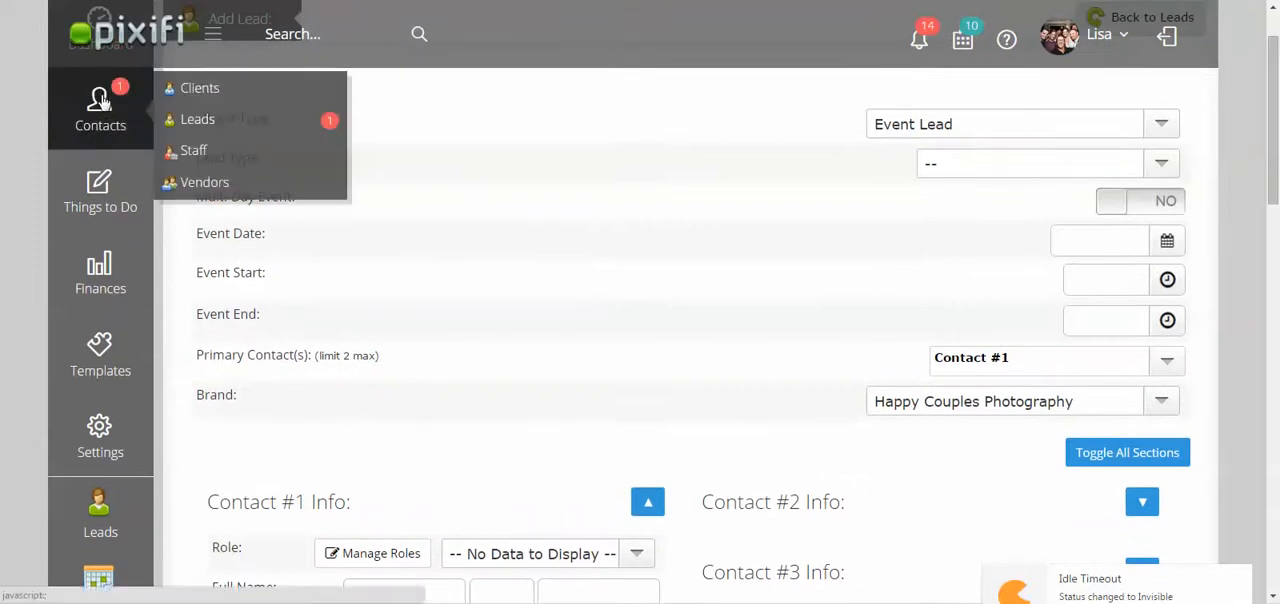
click(197, 121)
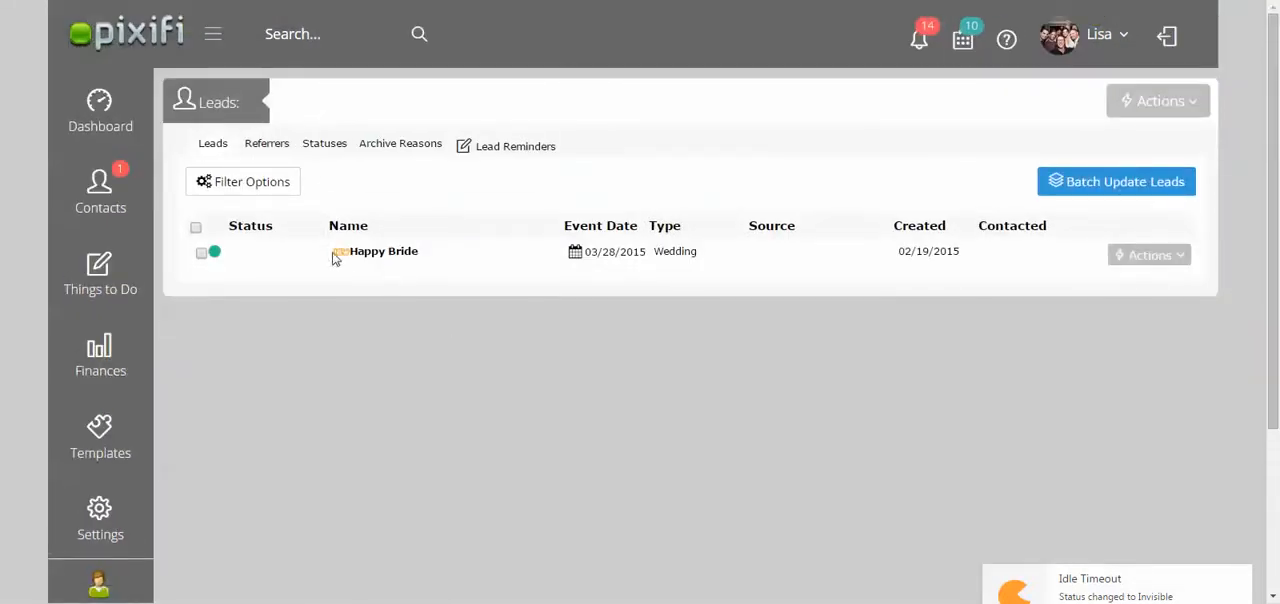
click(366, 252)
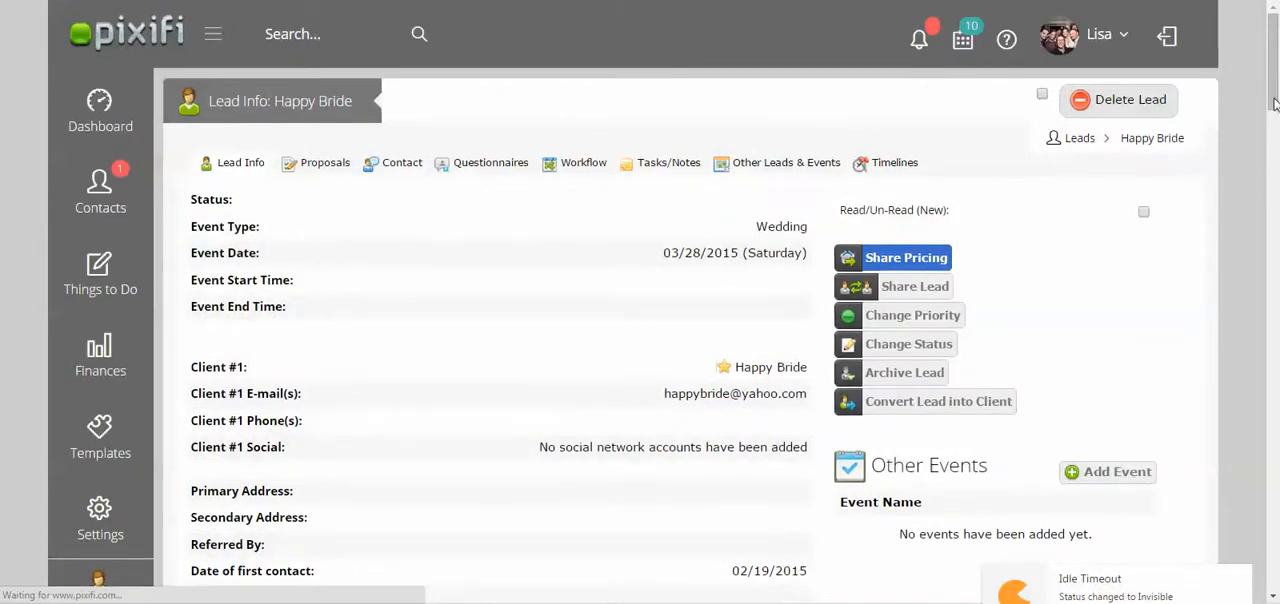
drag(1274, 98, 1274, 139)
click(870, 266)
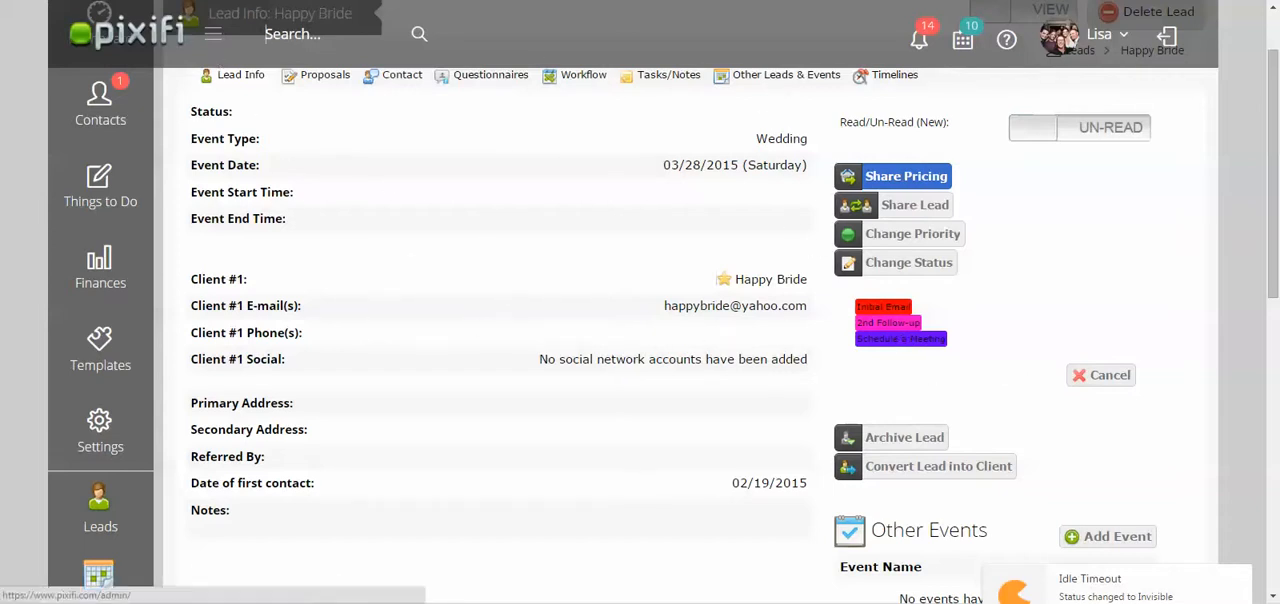
Highlight the Lead reminders paragraph in the Google Docs guide and view the Lead Followup Reminders section of the Pixifi lead.
click(250, 1)
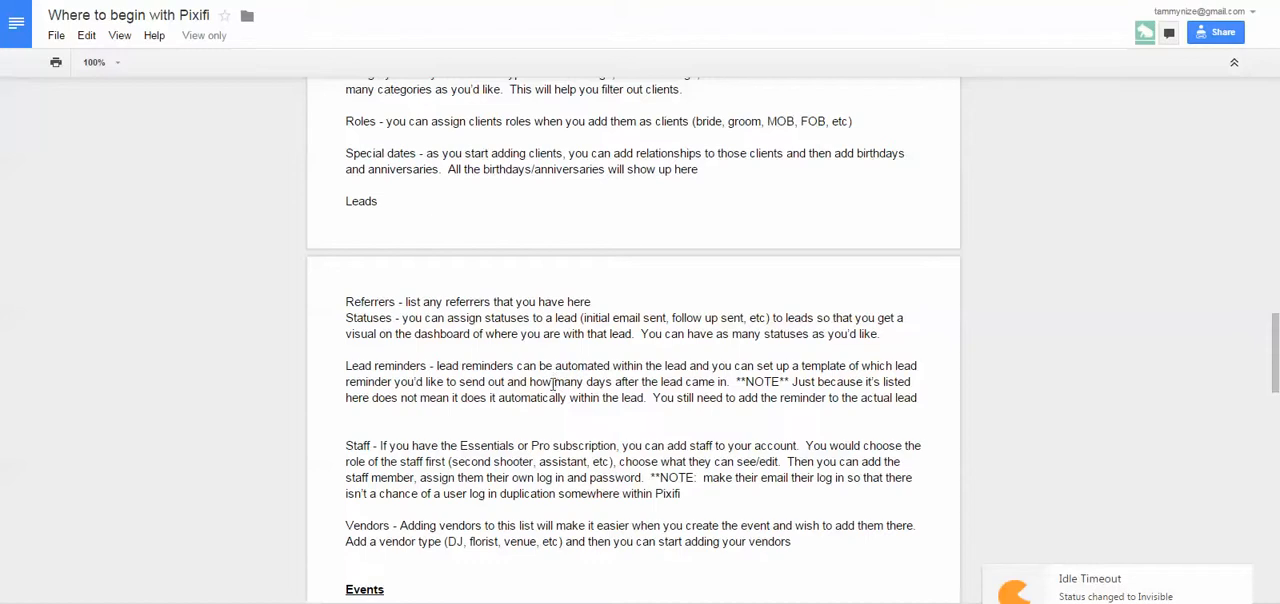
drag(918, 397, 346, 366)
click(100, 1)
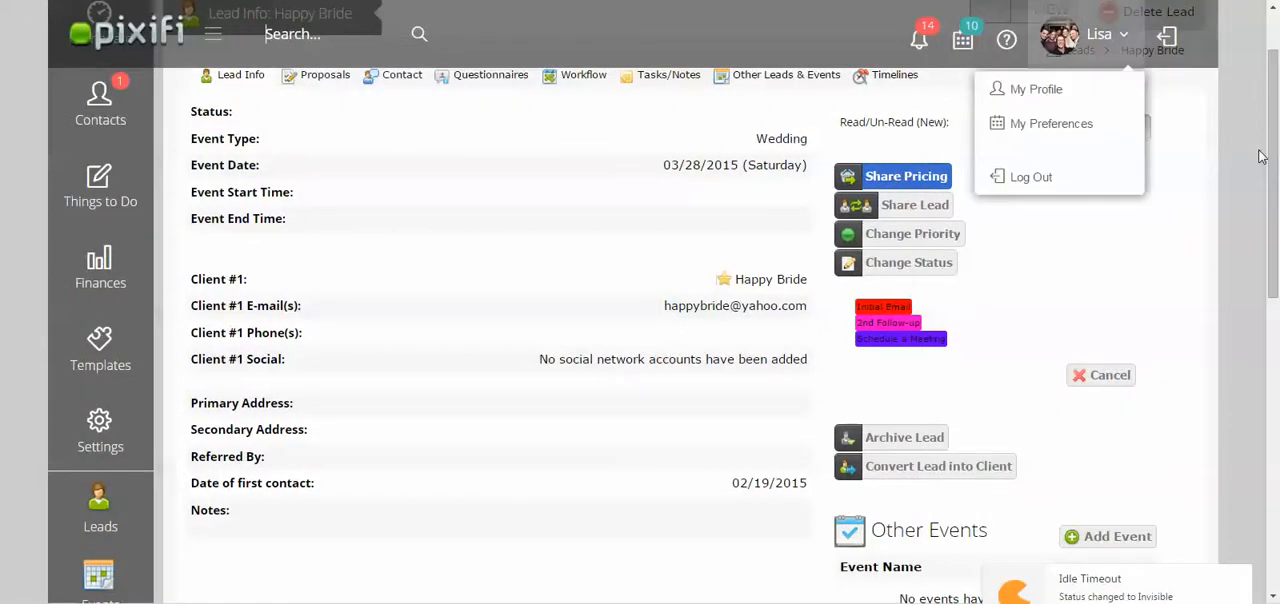
drag(1273, 130, 1276, 458)
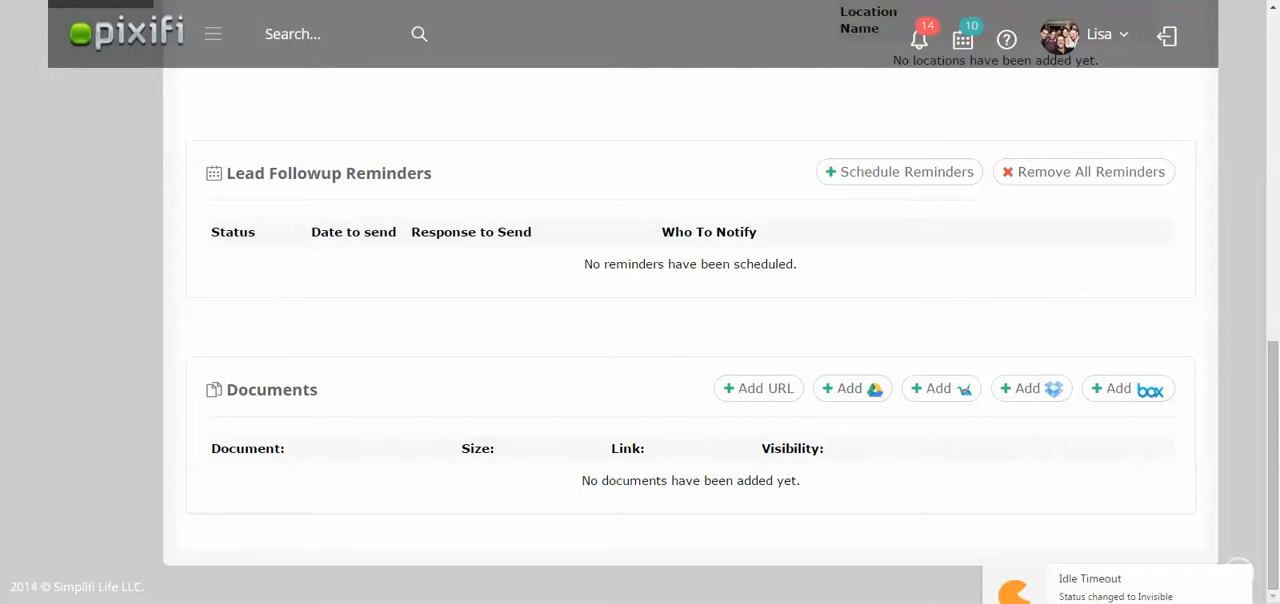
Compare the guide's Lead reminders note with the lead's details, status options and followup reminders in Pixifi.
key(ctrl+Tab)
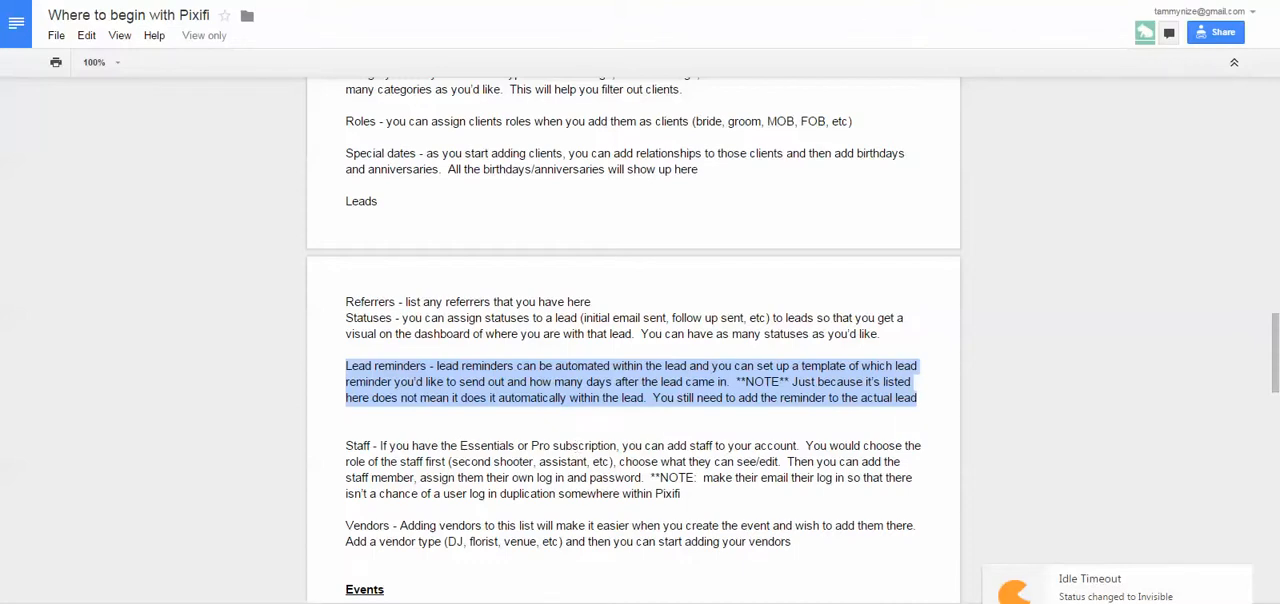
key(ctrl+Tab)
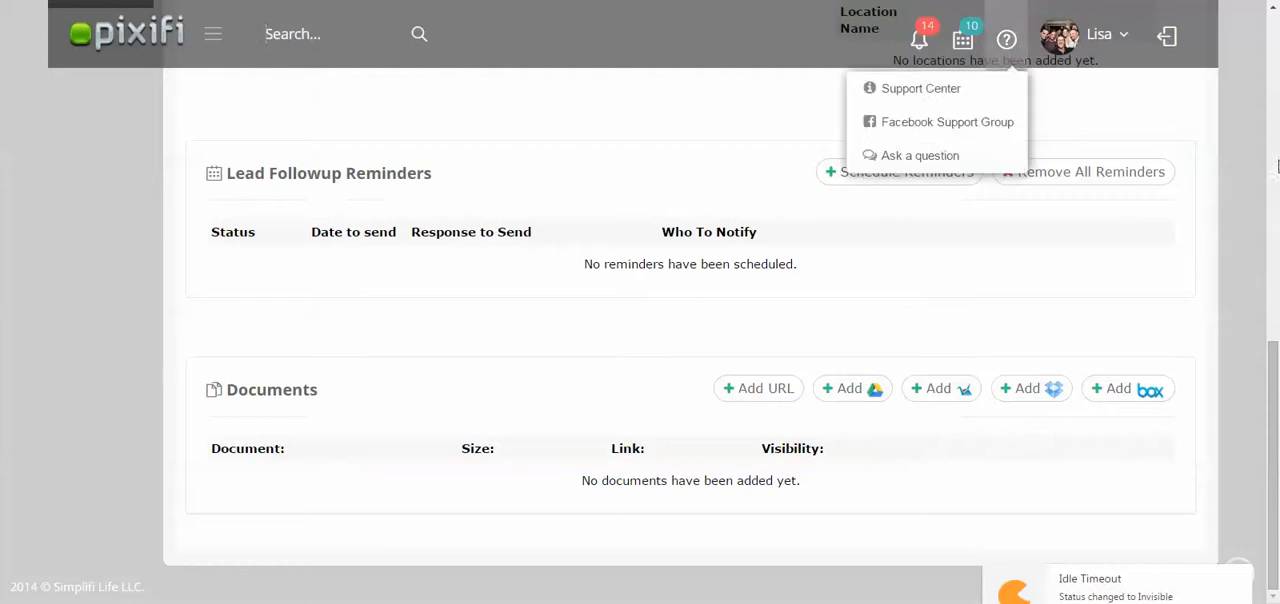
drag(1276, 412, 1276, 140)
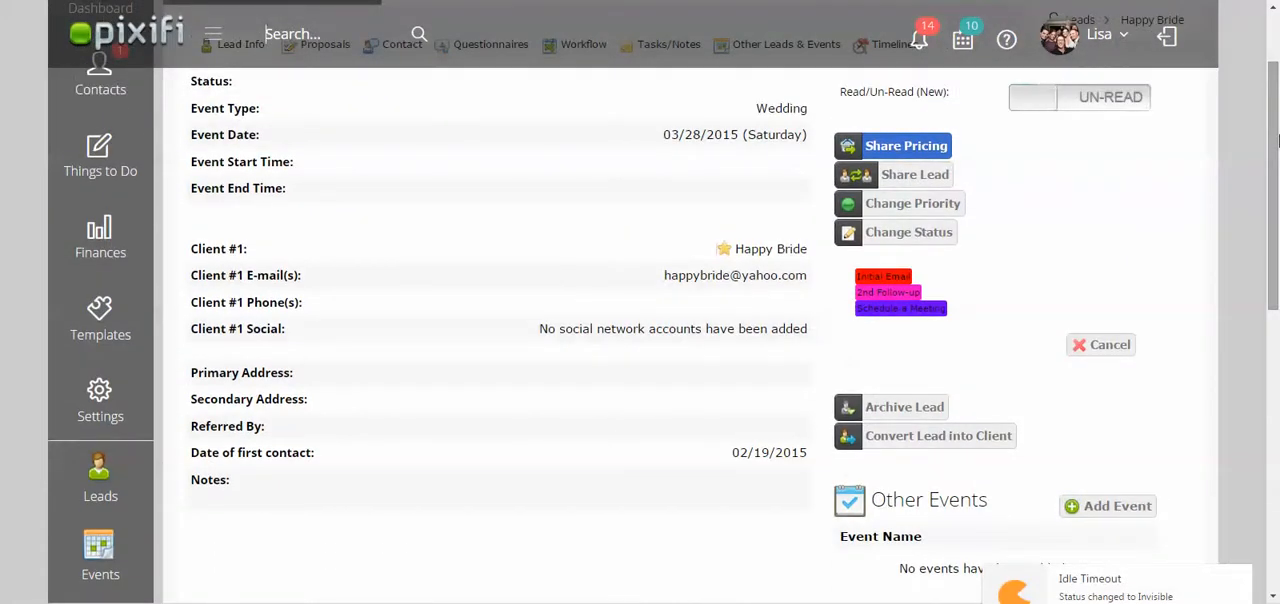
drag(1276, 140, 1274, 356)
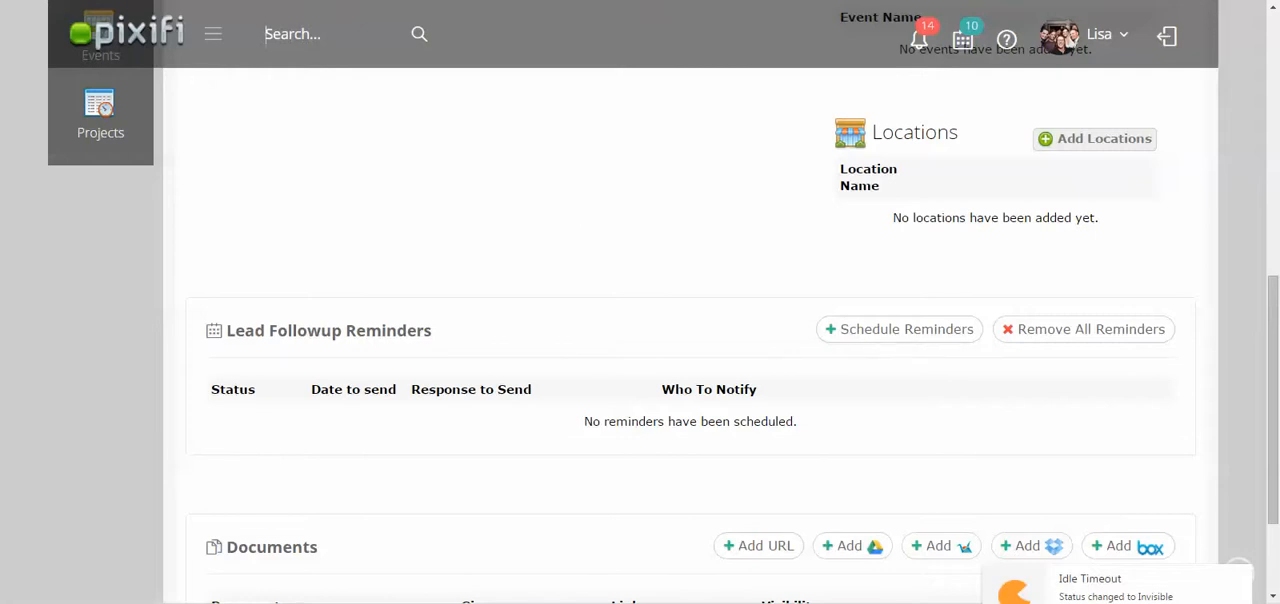
click(113, 0)
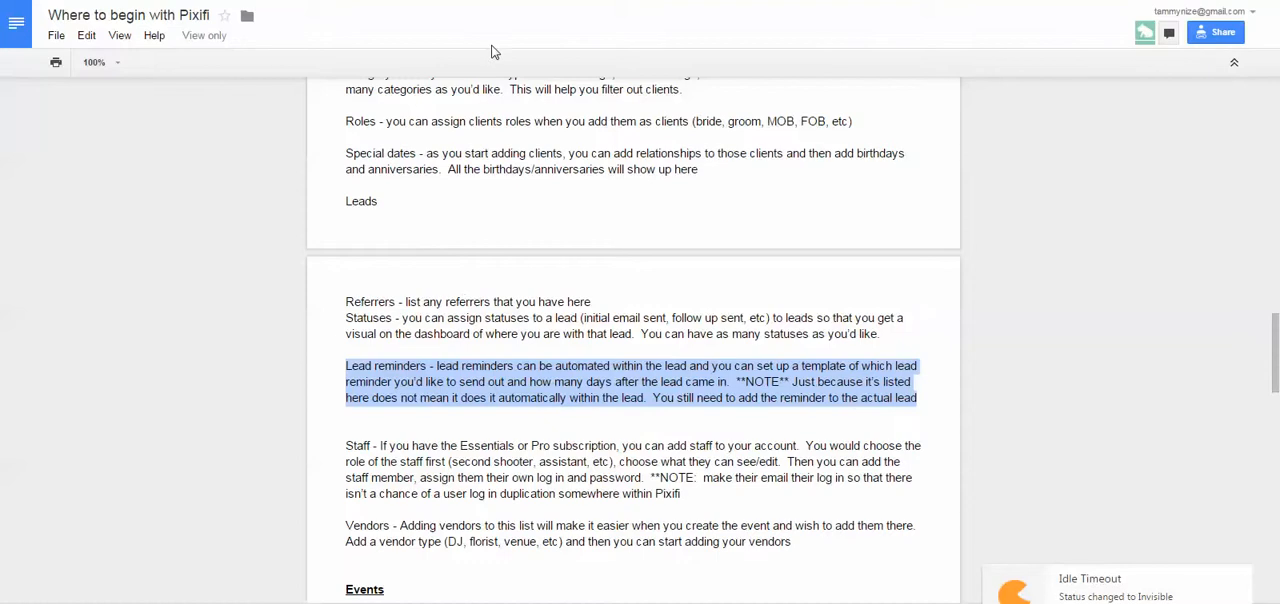
click(700, 1)
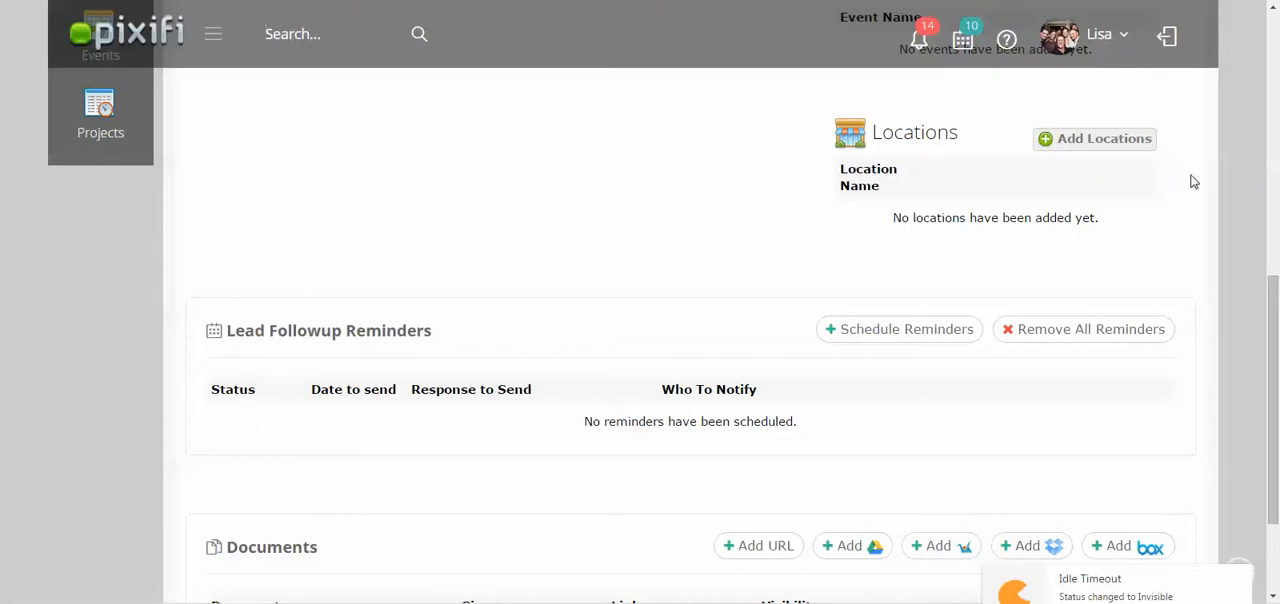
Leave the lead for the Events area, display the event types and expand the settings of the Day After Session type.
drag(1268, 340, 1272, 115)
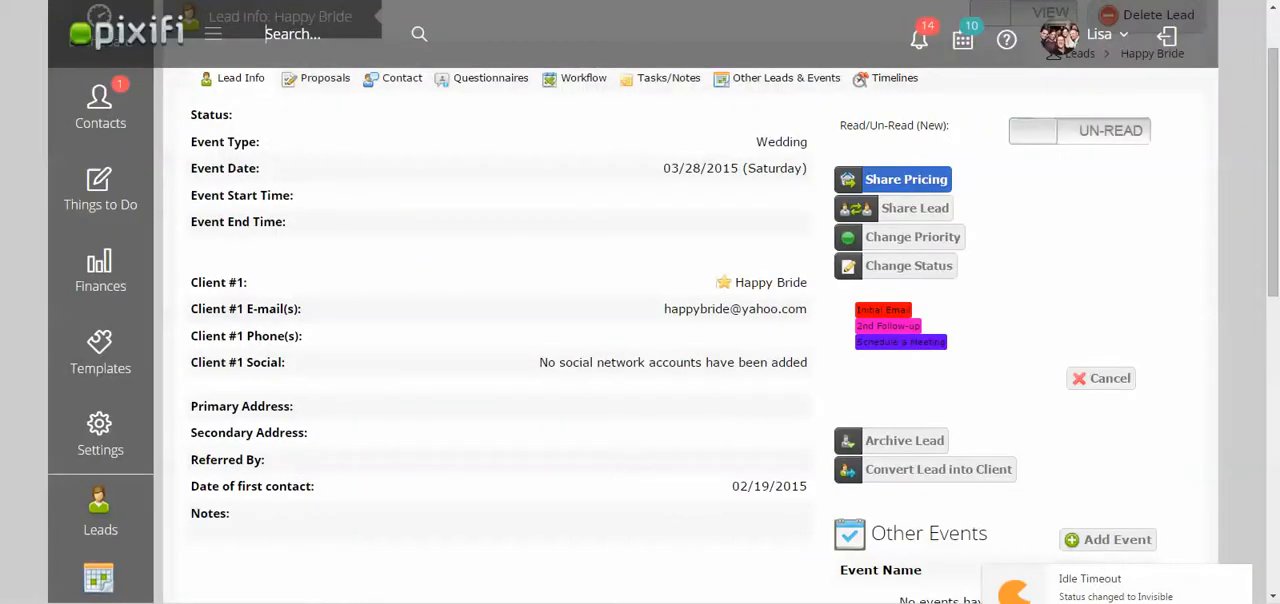
mouse_move(102, 203)
click(199, 201)
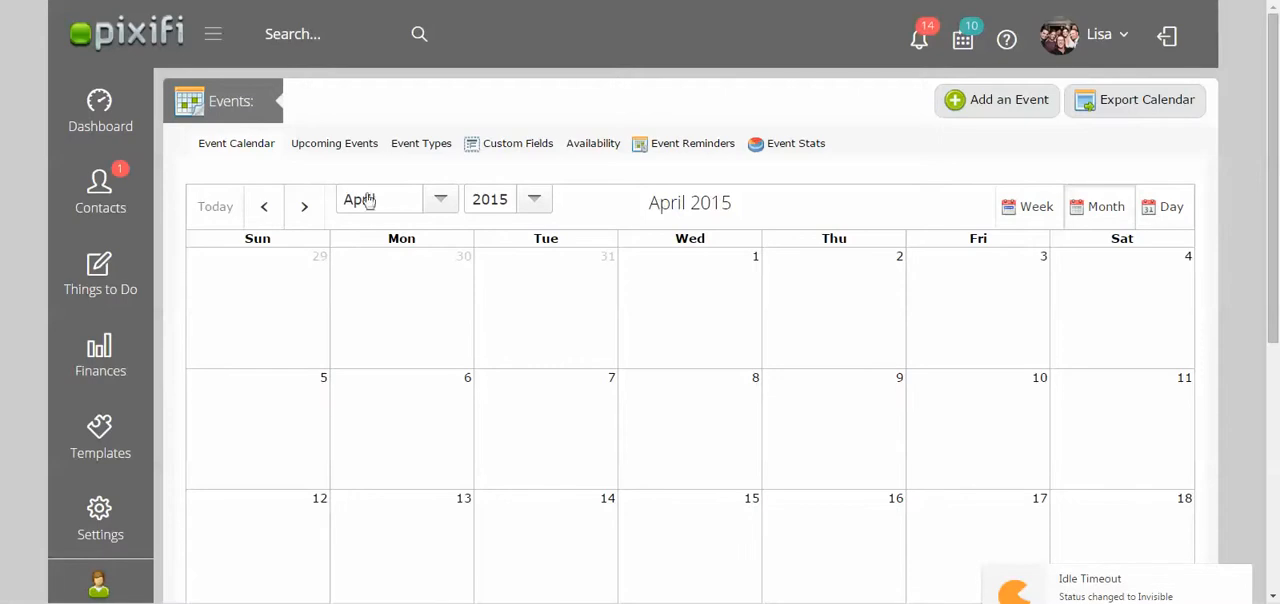
click(430, 150)
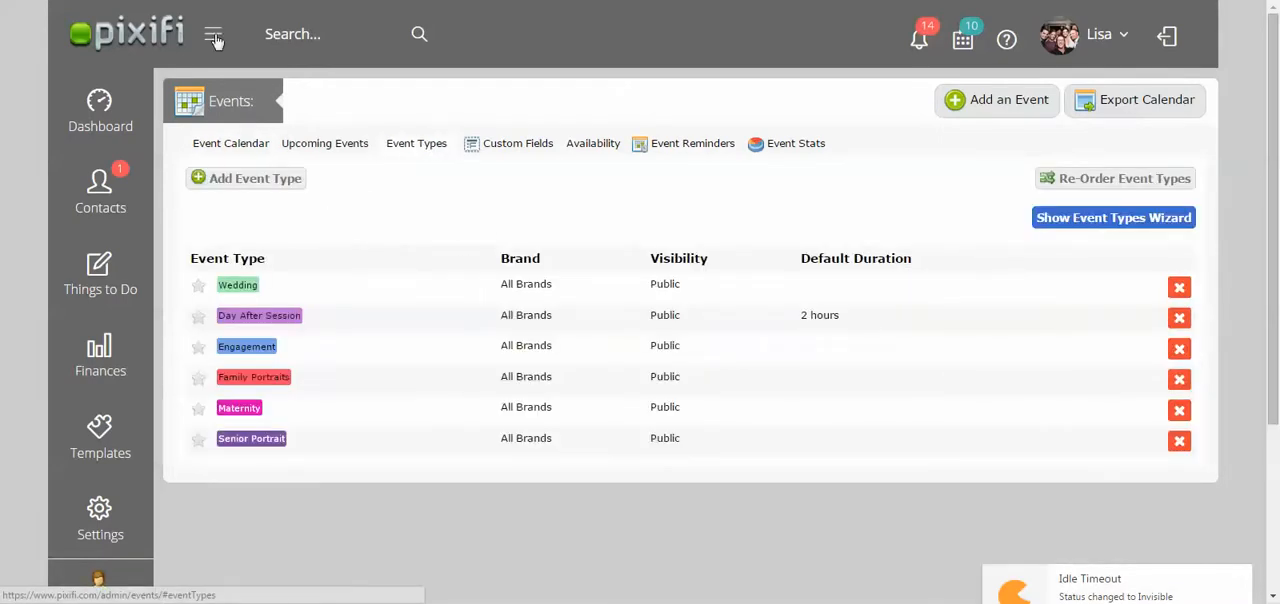
key(ctrl+shift+Tab)
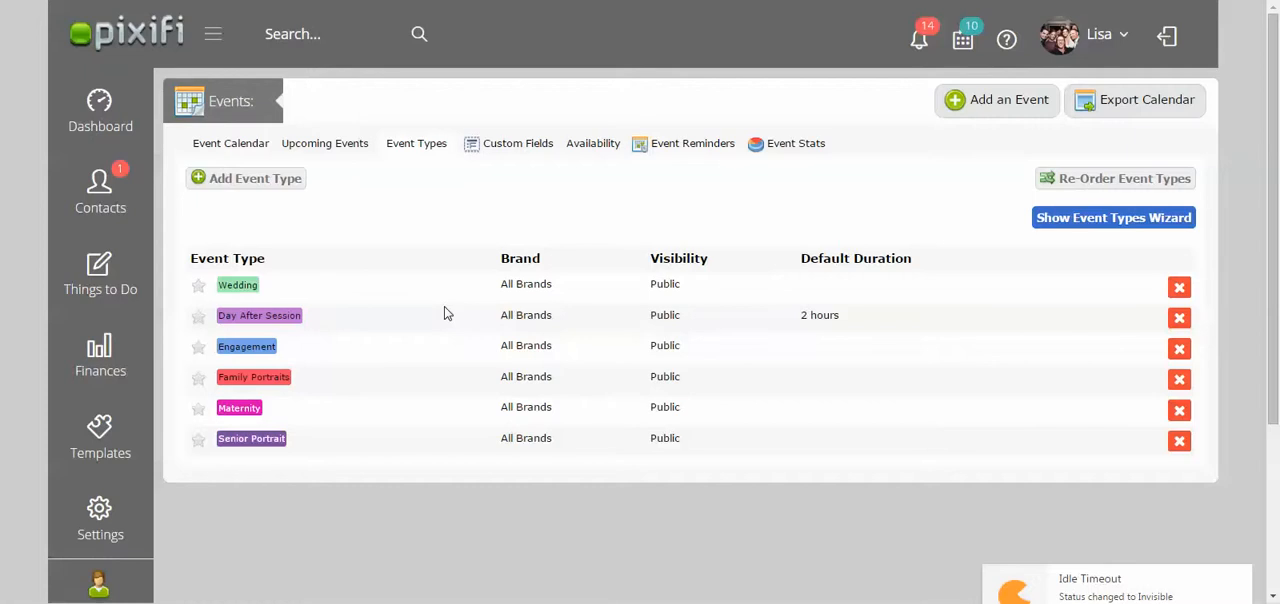
click(298, 318)
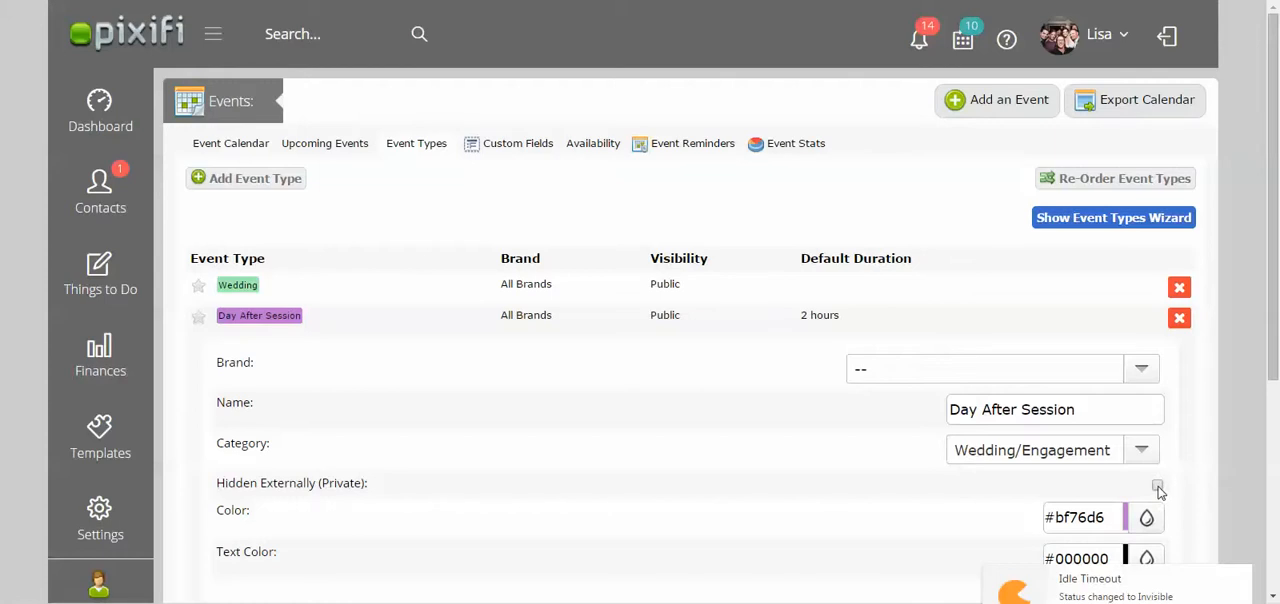
Display the event custom fields and filter them to the Senior Portrait event type across all brands.
click(537, 147)
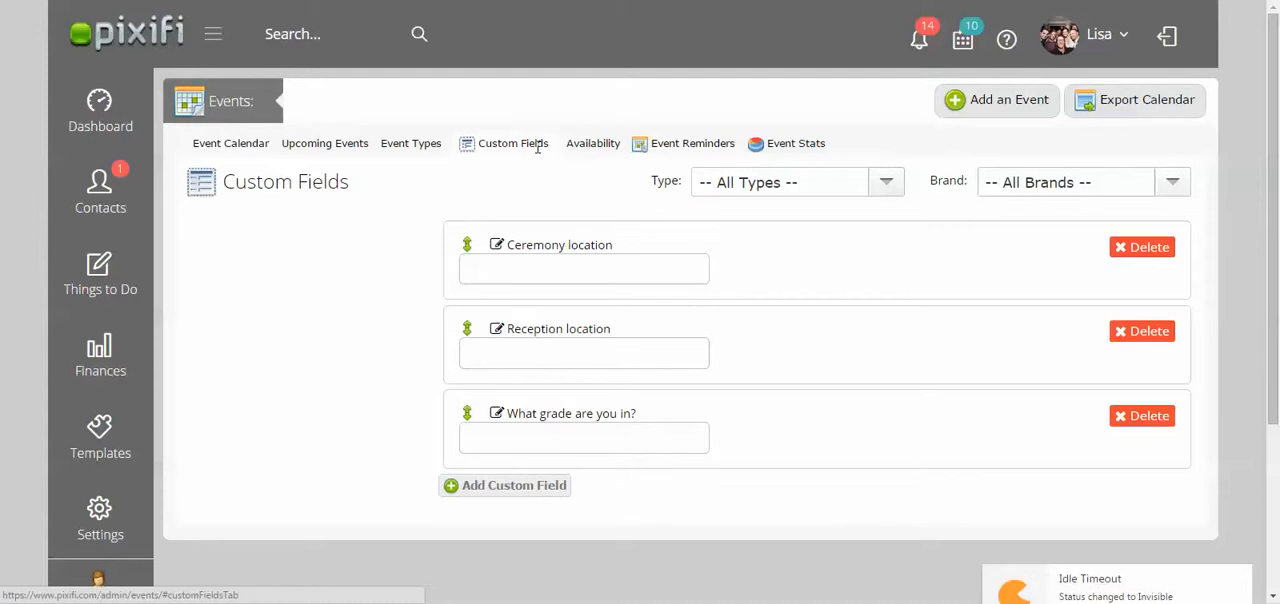
click(794, 184)
click(775, 290)
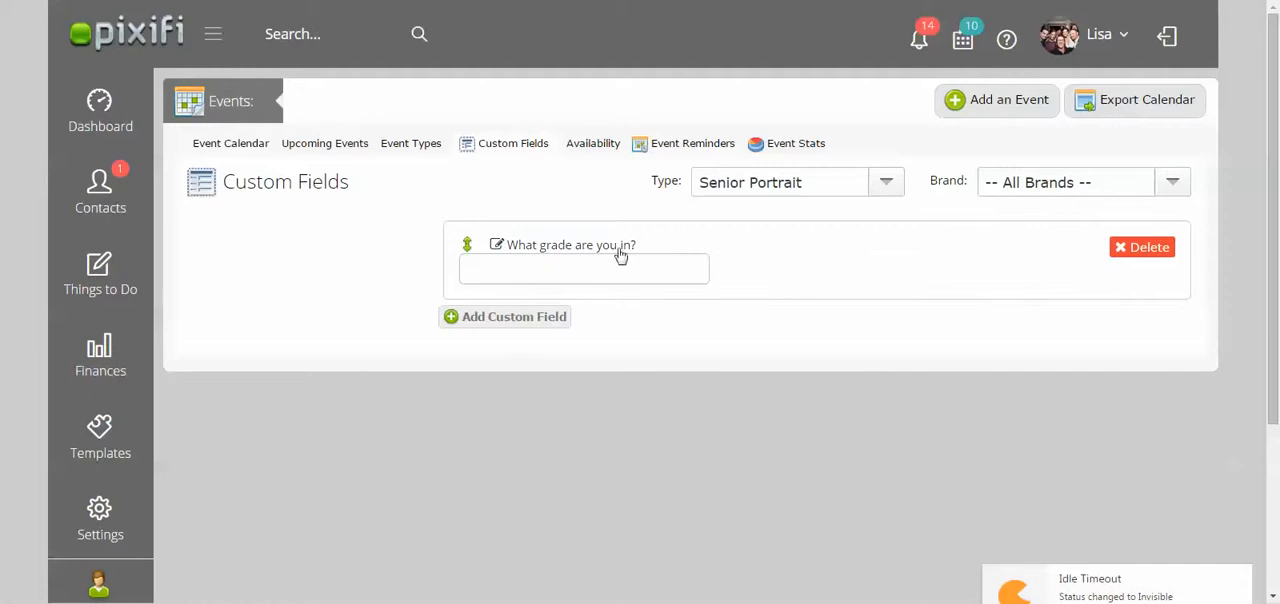
click(627, 263)
click(773, 186)
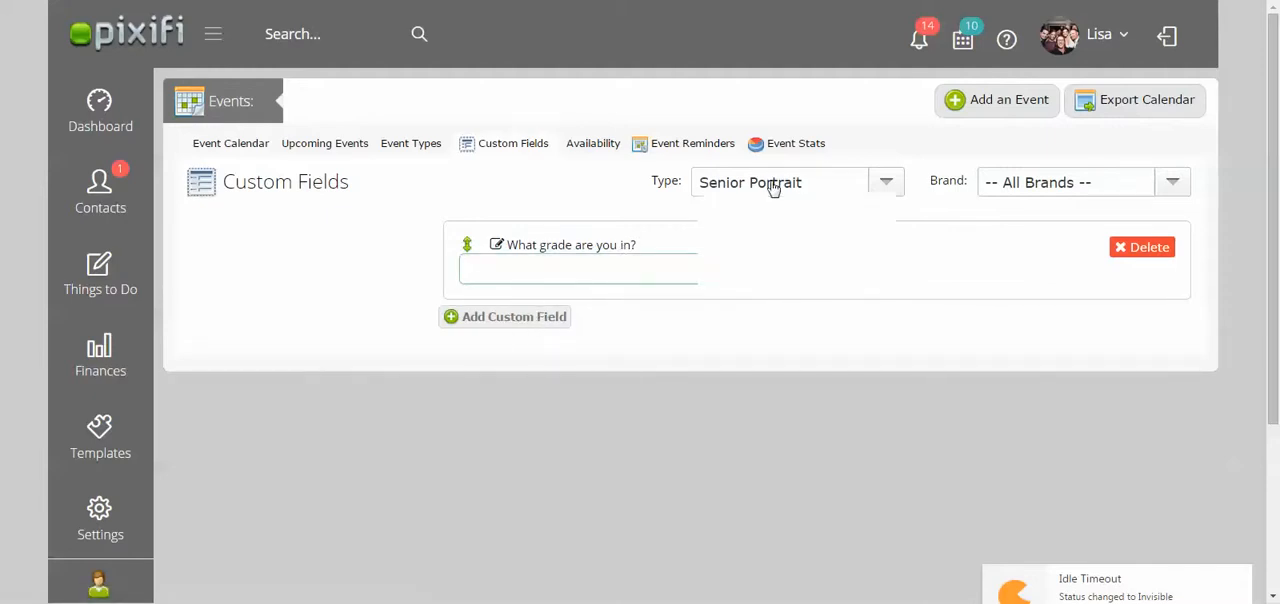
scroll(772, 184, down, 1)
scroll(772, 186, up, 1)
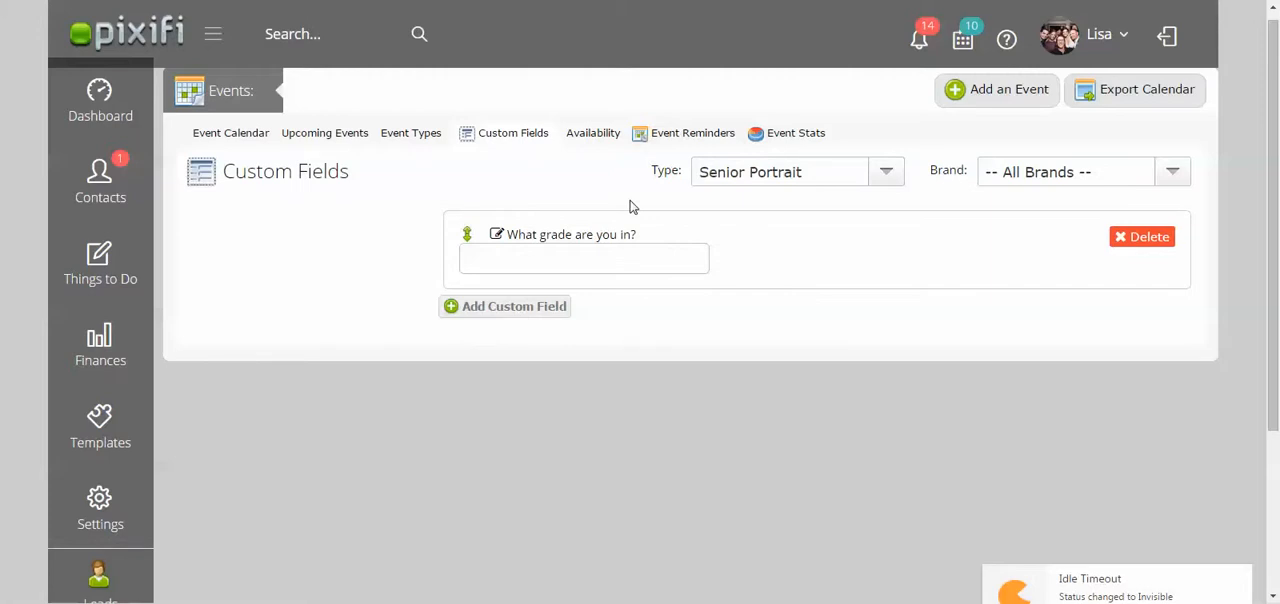
Switch to the Google Docs guide and read on from the event custom fields note to the Event reminders and Finances sections.
click(130, 0)
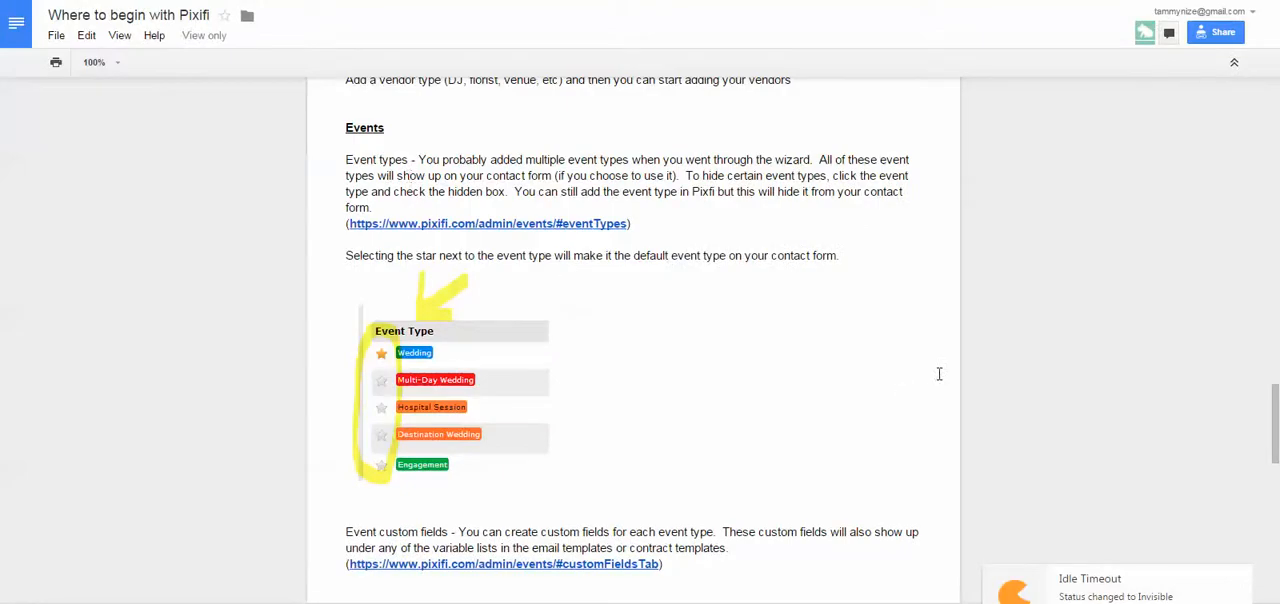
drag(1274, 420, 1275, 446)
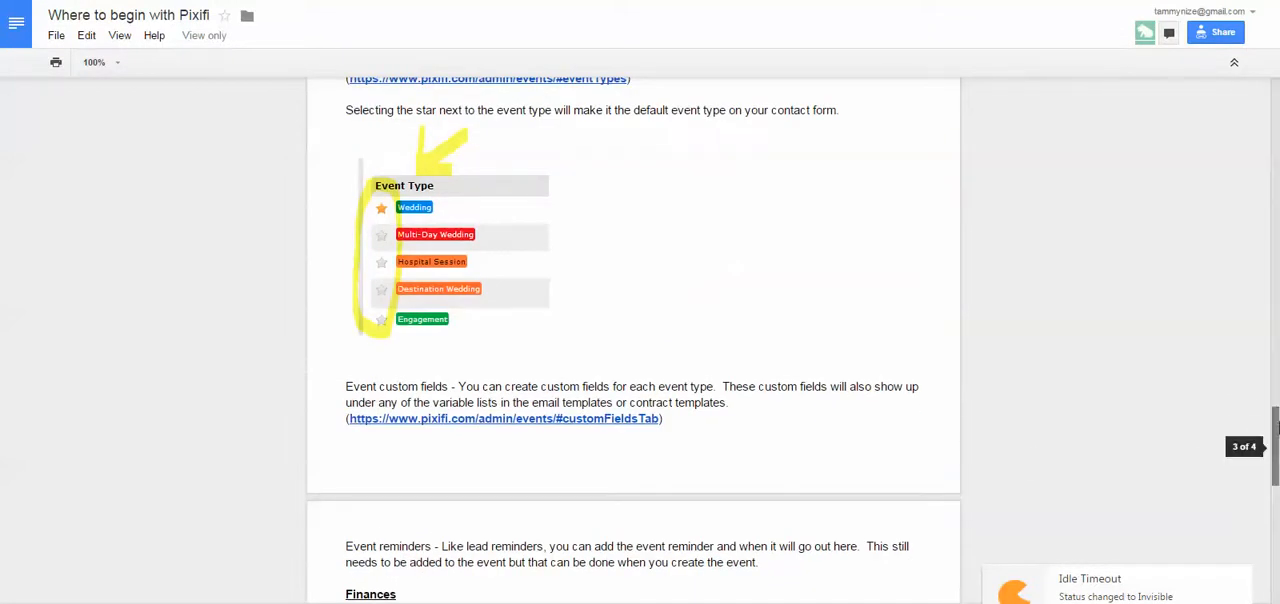
drag(1276, 428, 1277, 449)
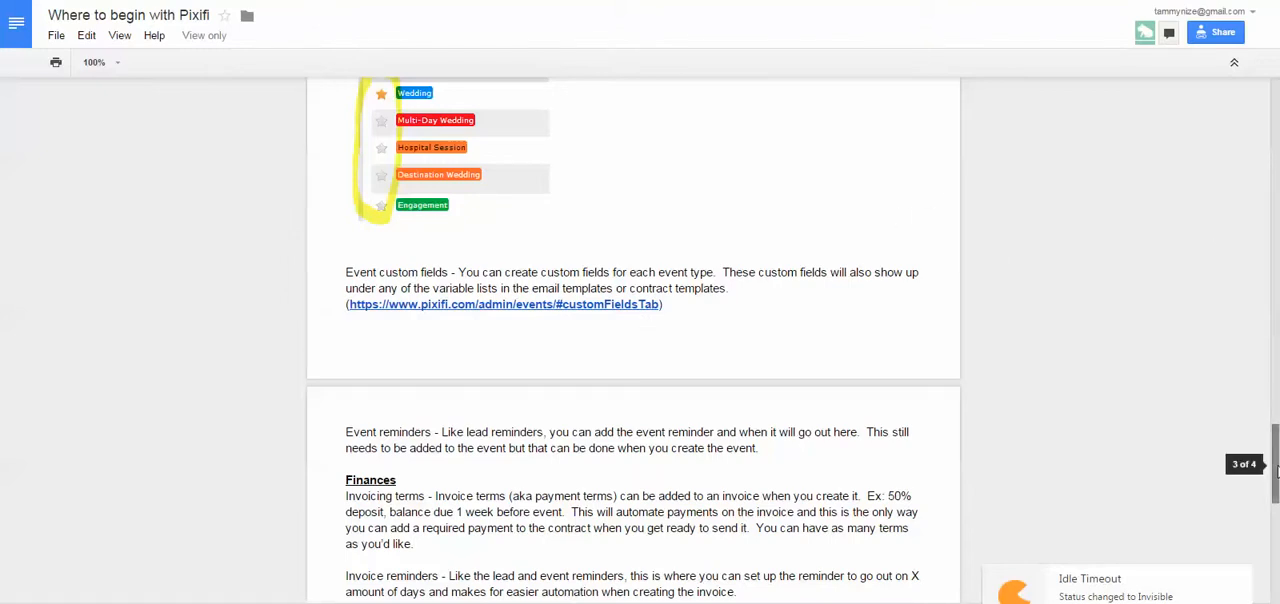
drag(1276, 470, 1276, 497)
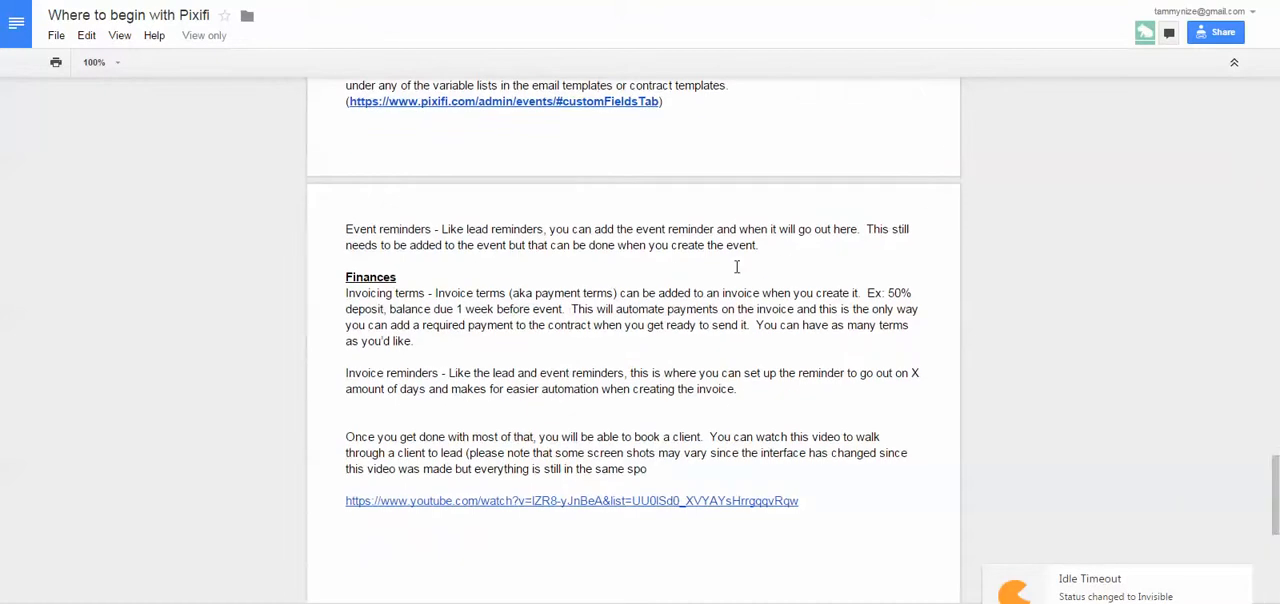